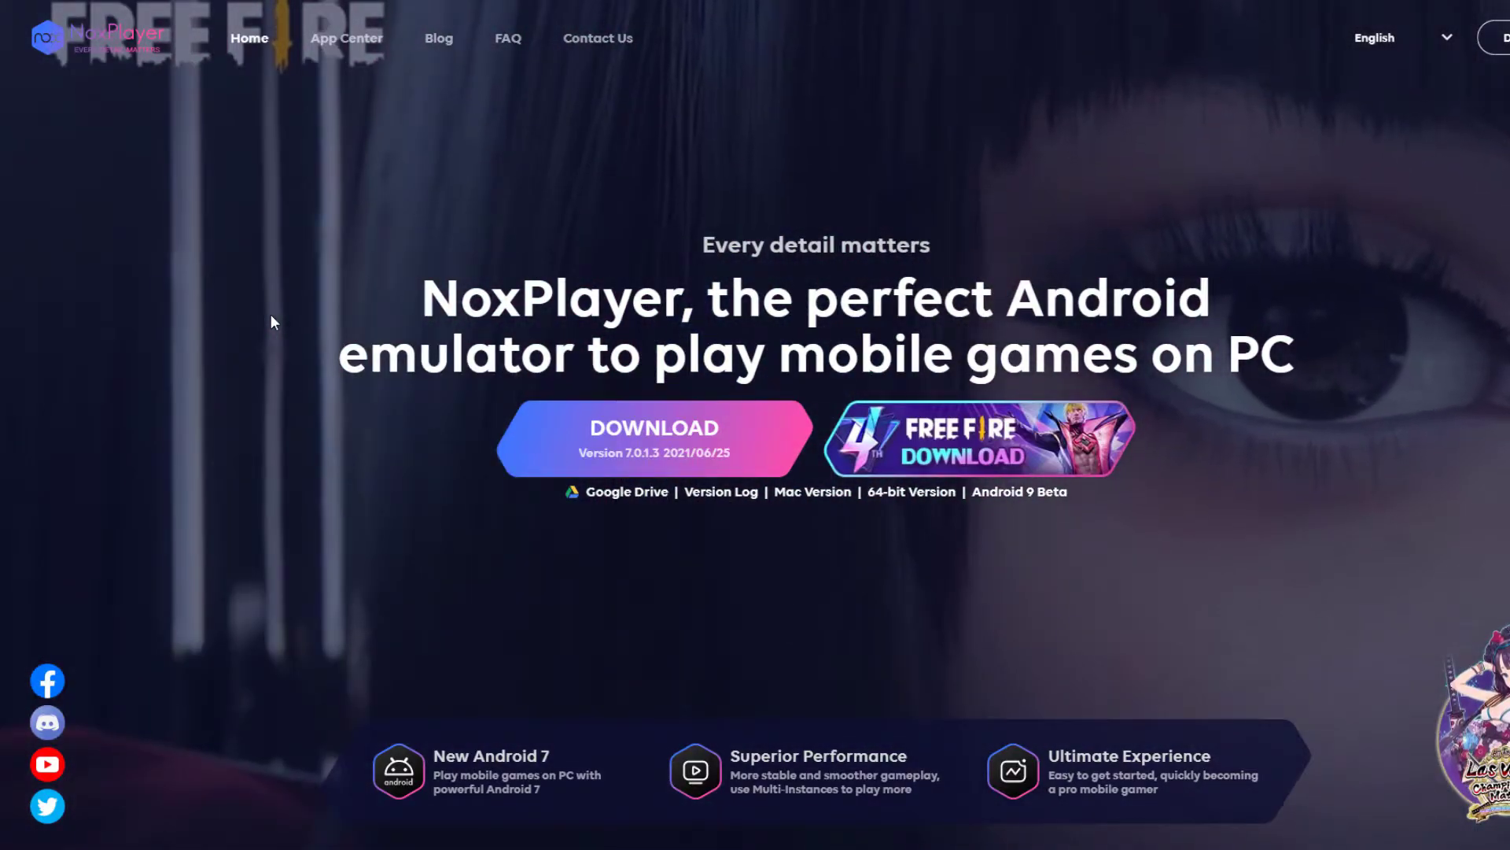
- Look through the NoxPlayer home page and its full catalogue of games and apps
scroll(309, 496, down, 3)
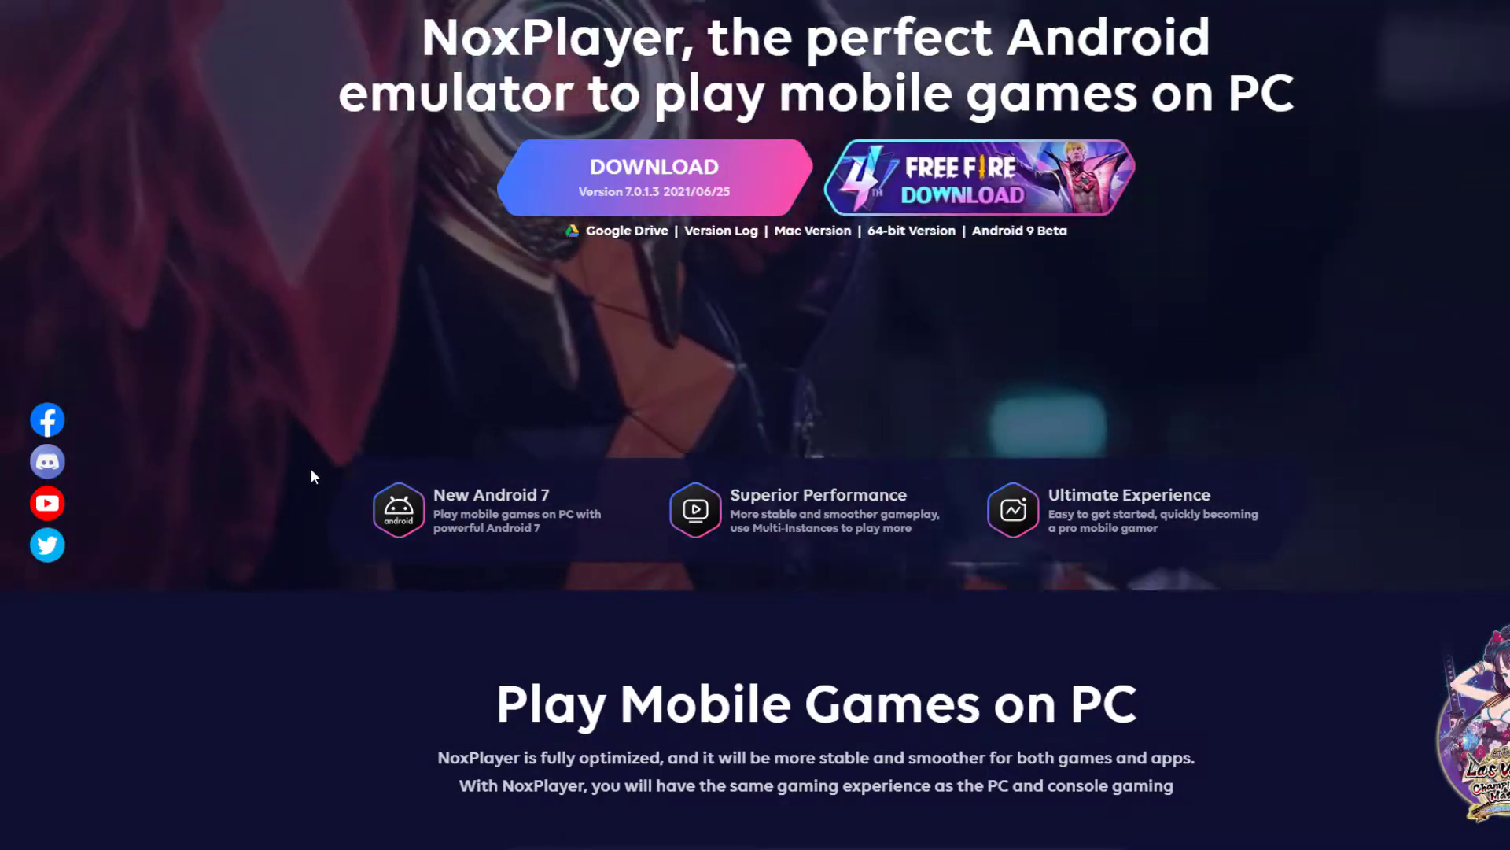
scroll(314, 446, up, 3)
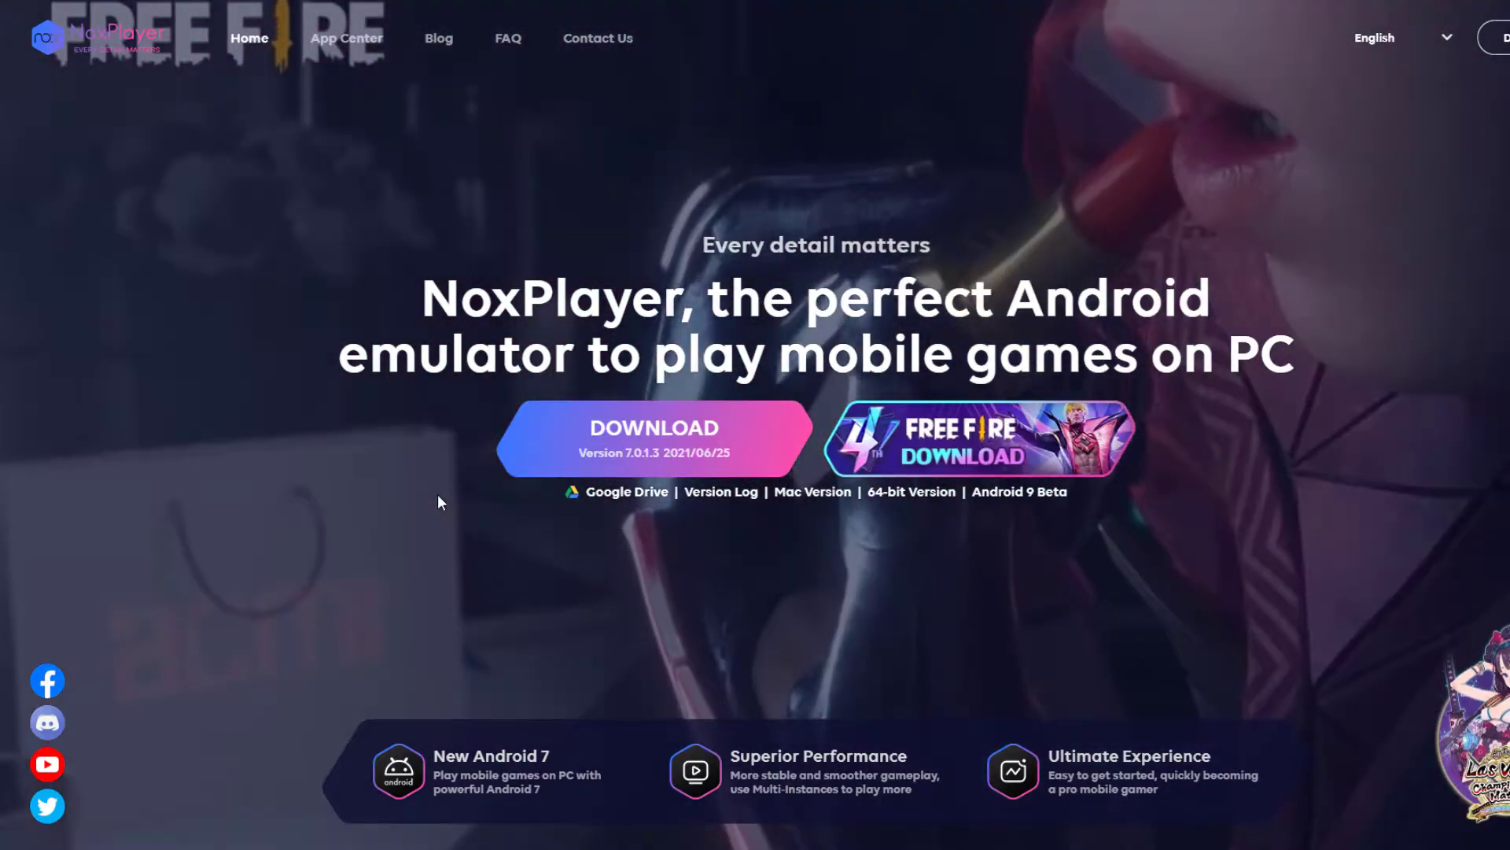
scroll(250, 459, down, 10)
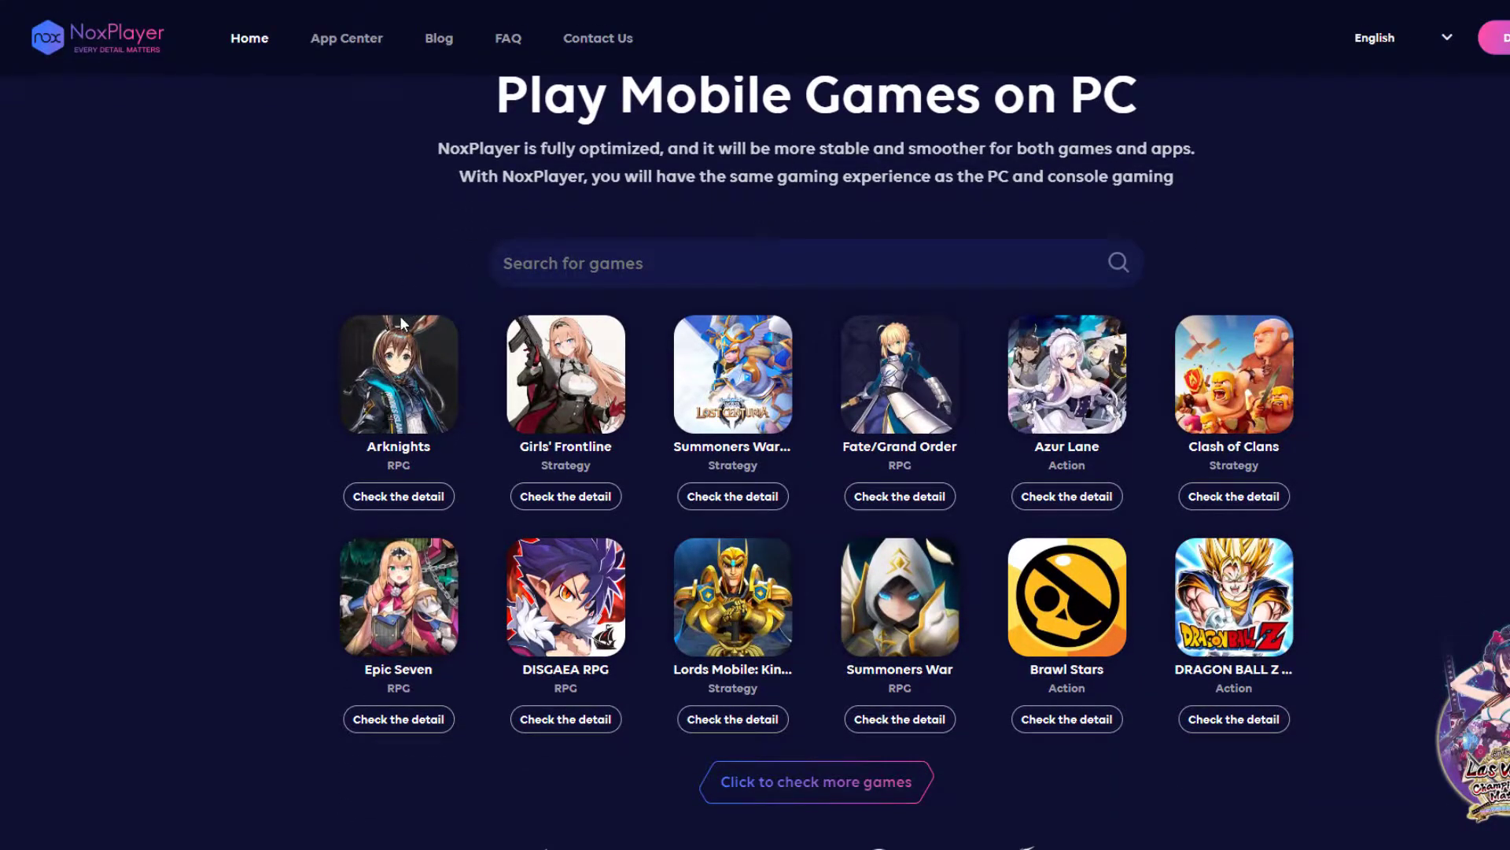
scroll(400, 318, down, 3)
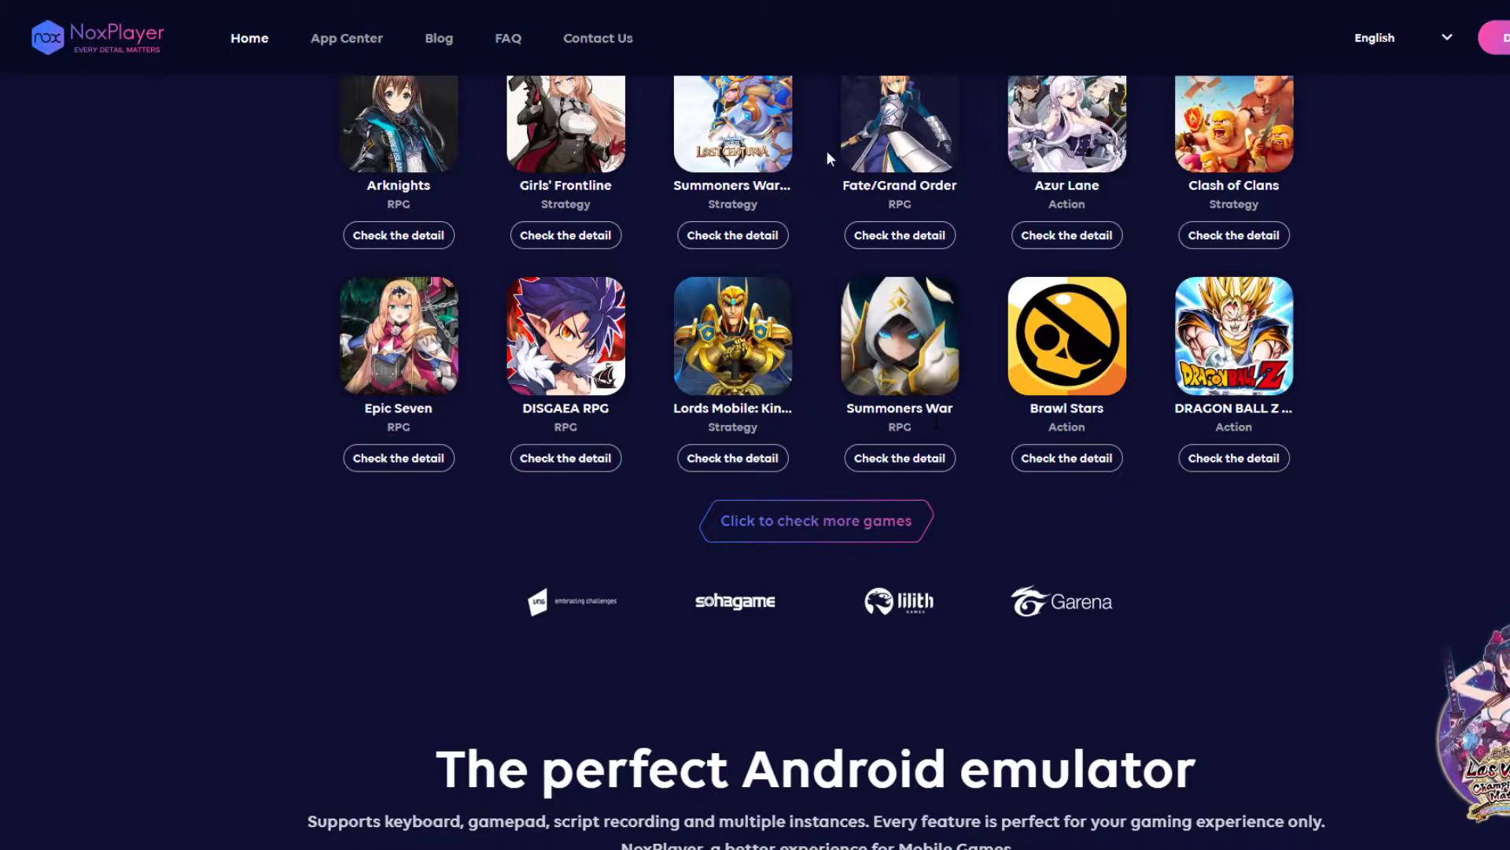
click(814, 528)
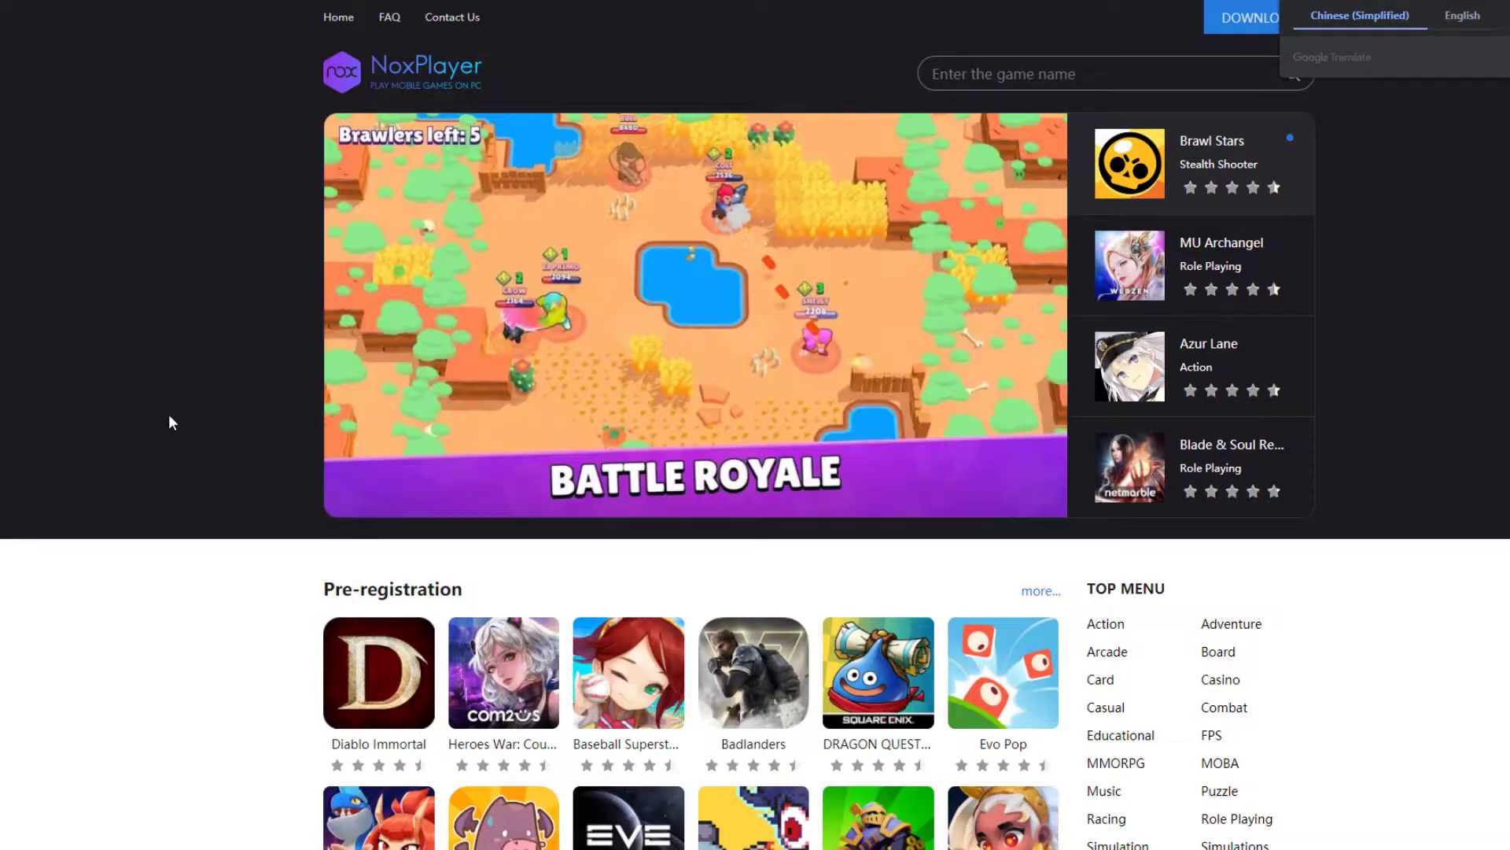
scroll(167, 425, down, 20)
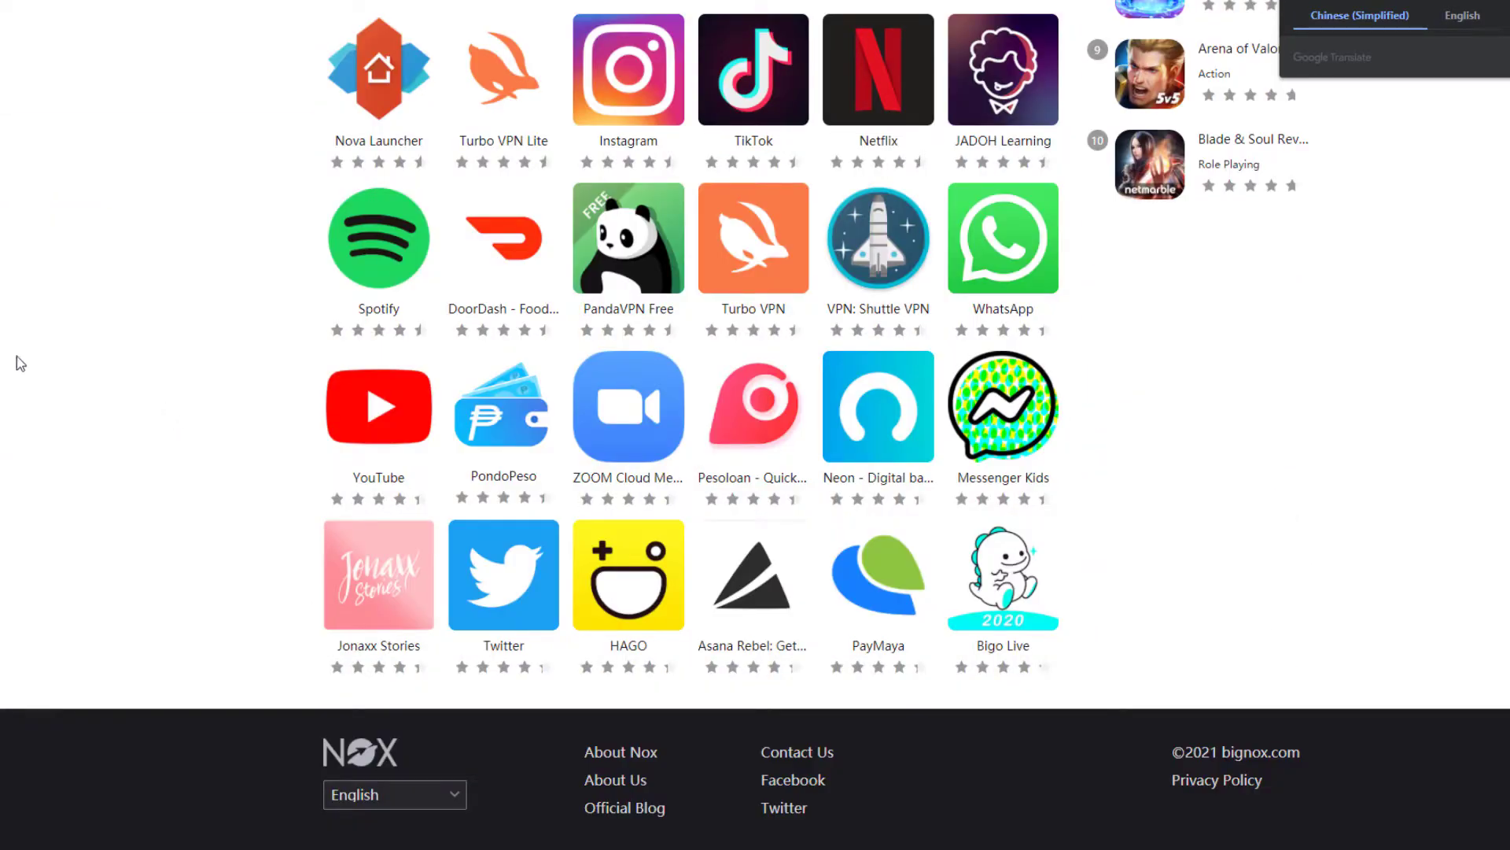
scroll(236, 438, up, 5)
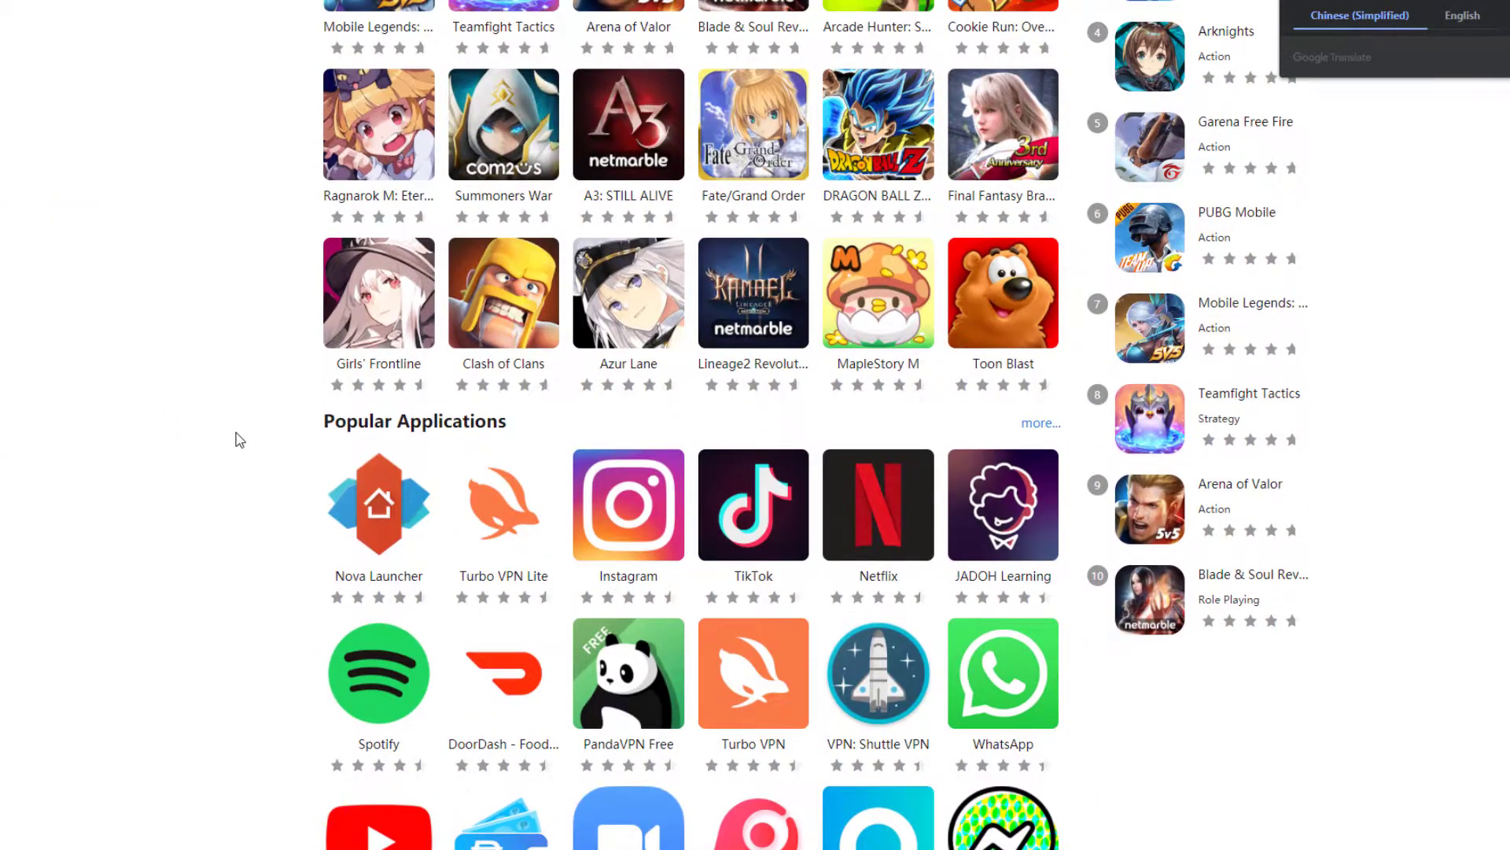
scroll(238, 439, up, 12)
scroll(248, 460, down, 6)
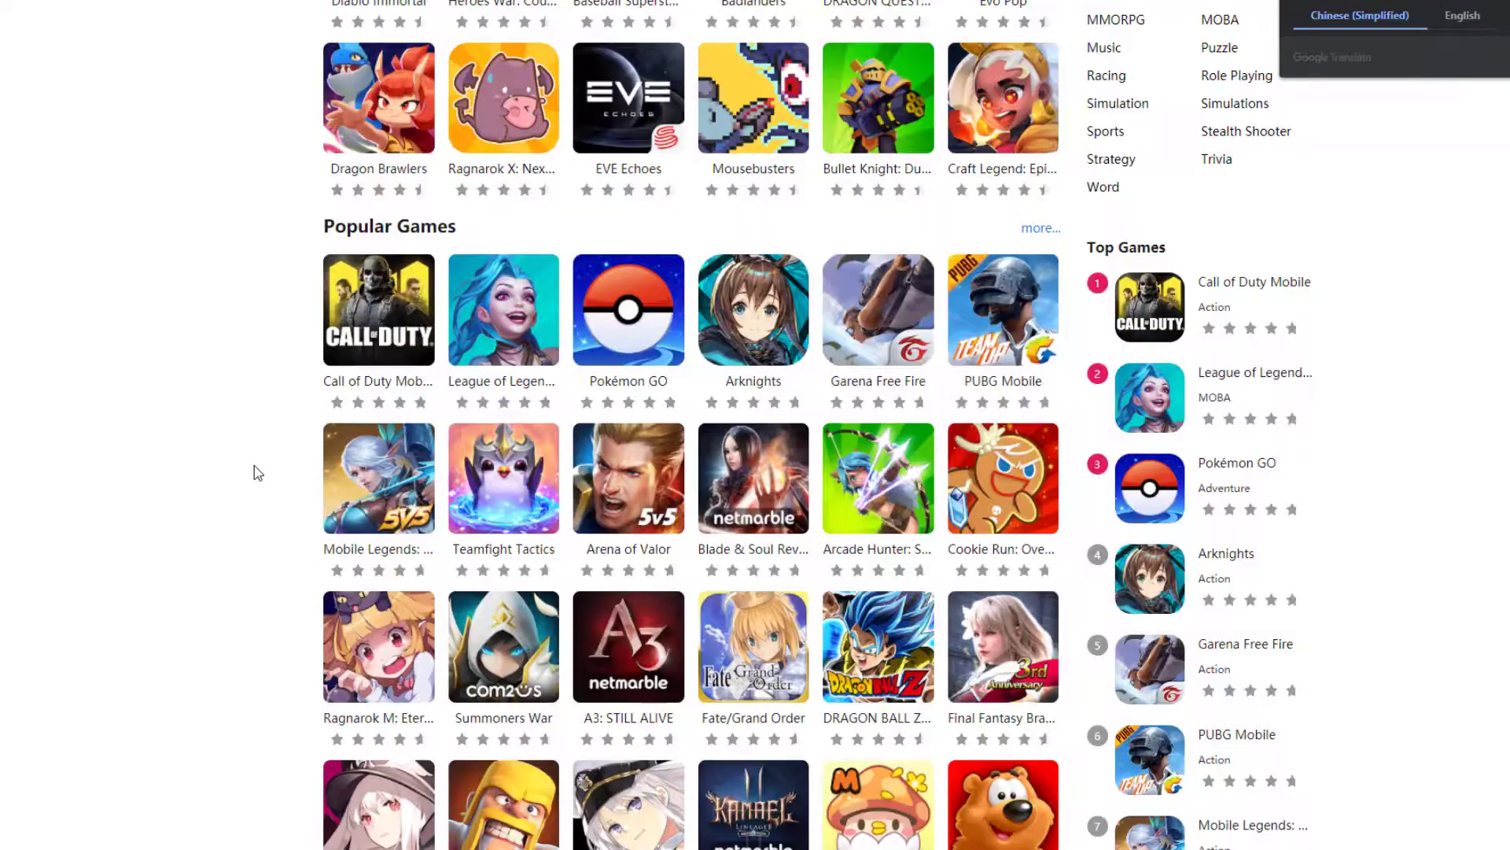
scroll(255, 464, up, 8)
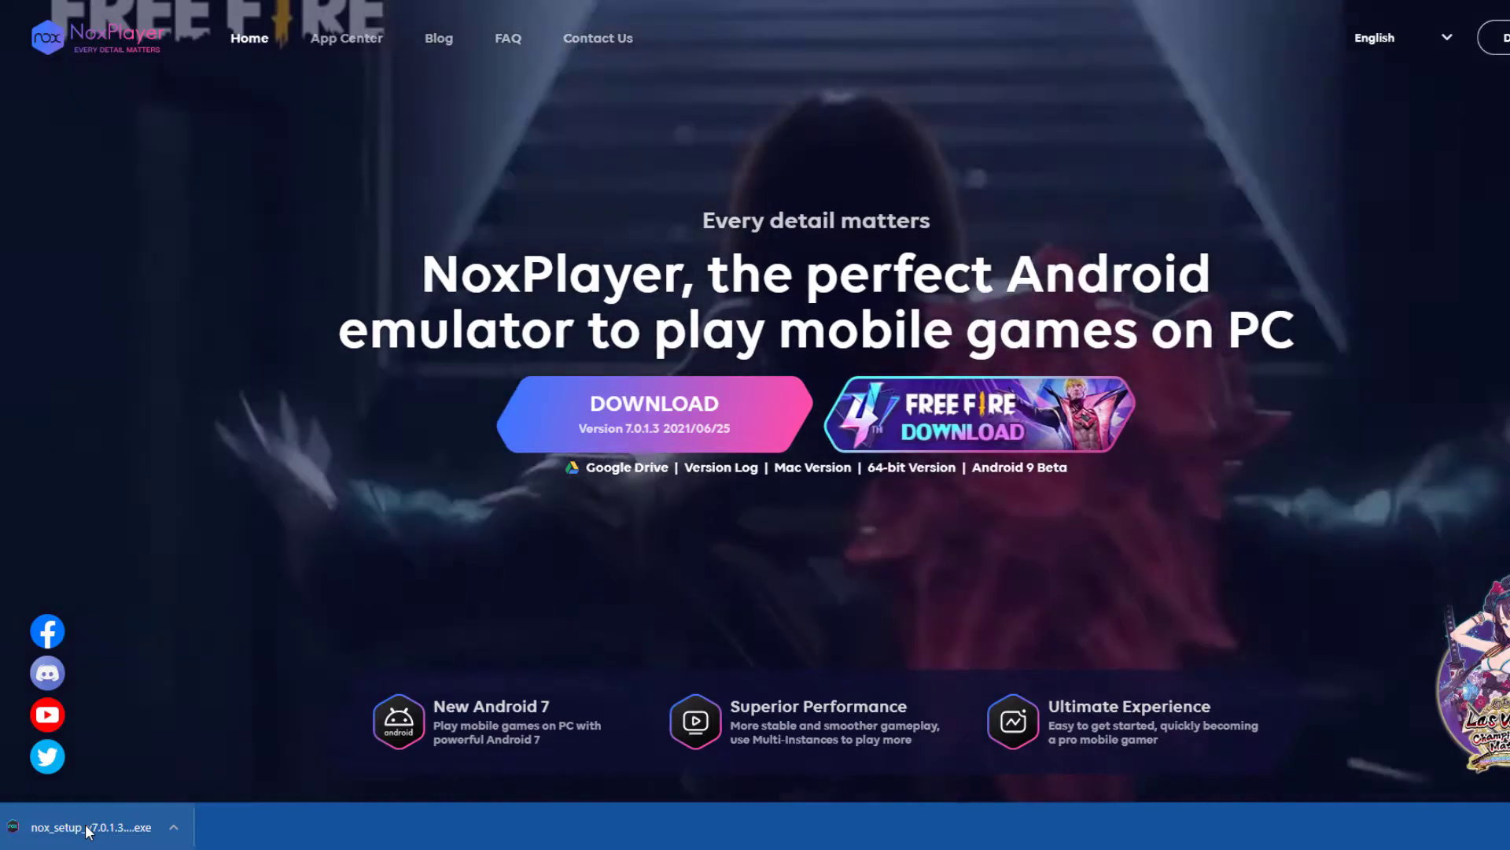
- Run the downloaded NoxPlayer 7.0.1.3 setup file, install it to D:\Program Files\Nox and start the emulator
click(87, 830)
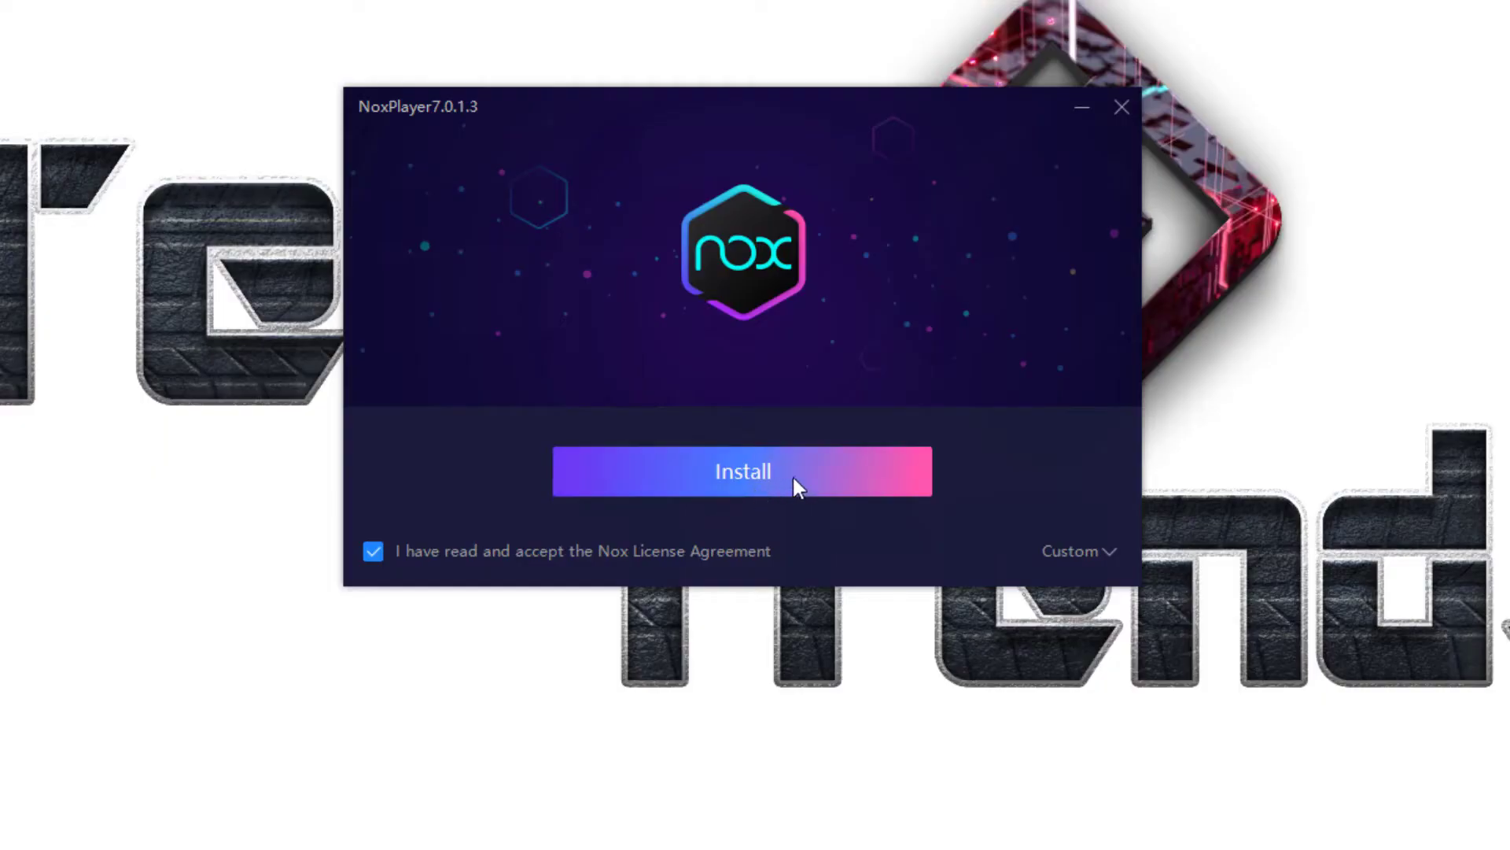
click(1109, 552)
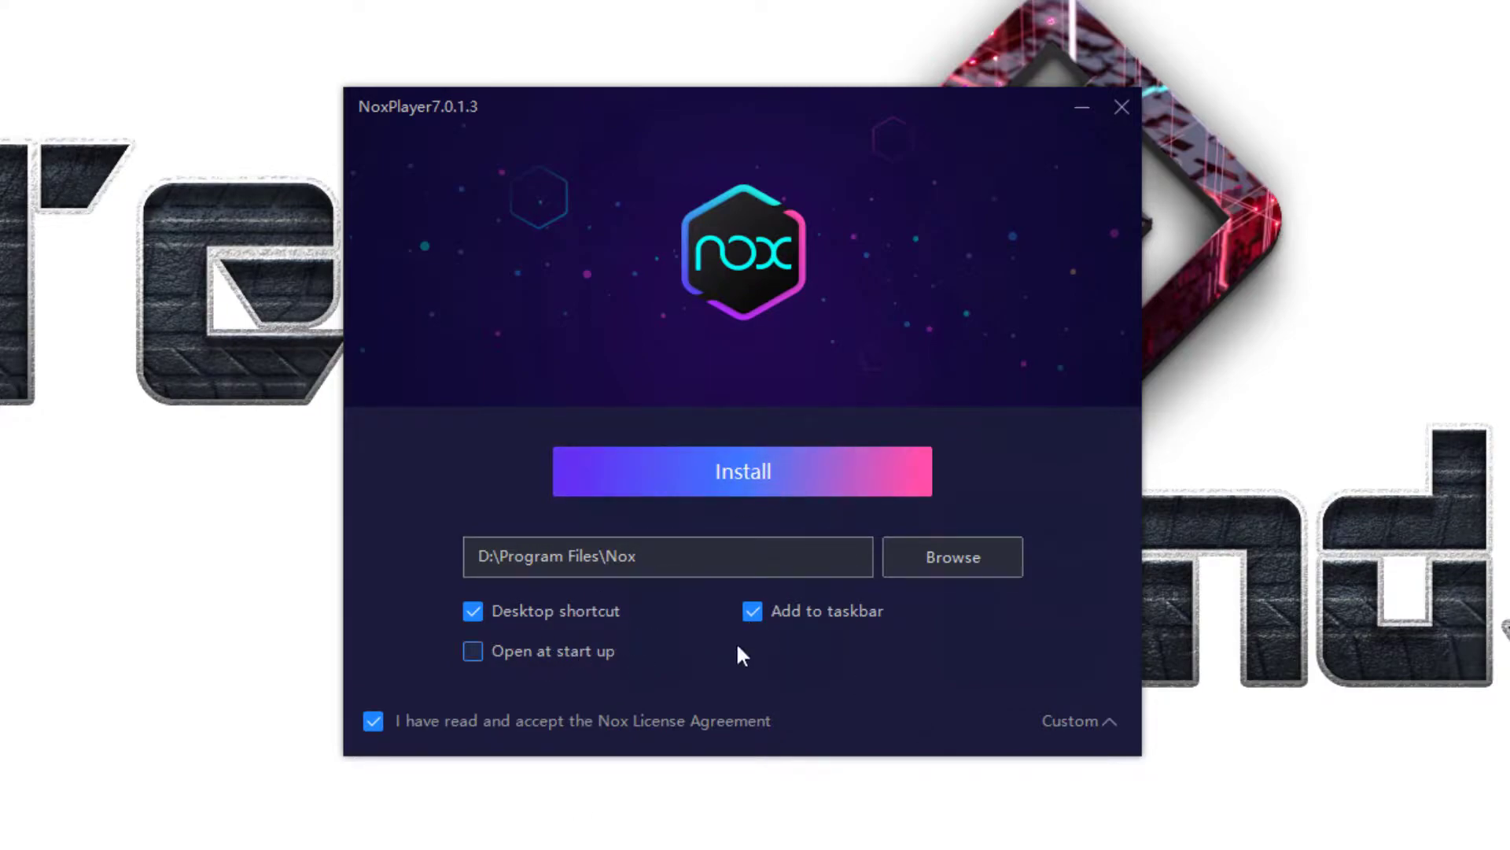
click(808, 486)
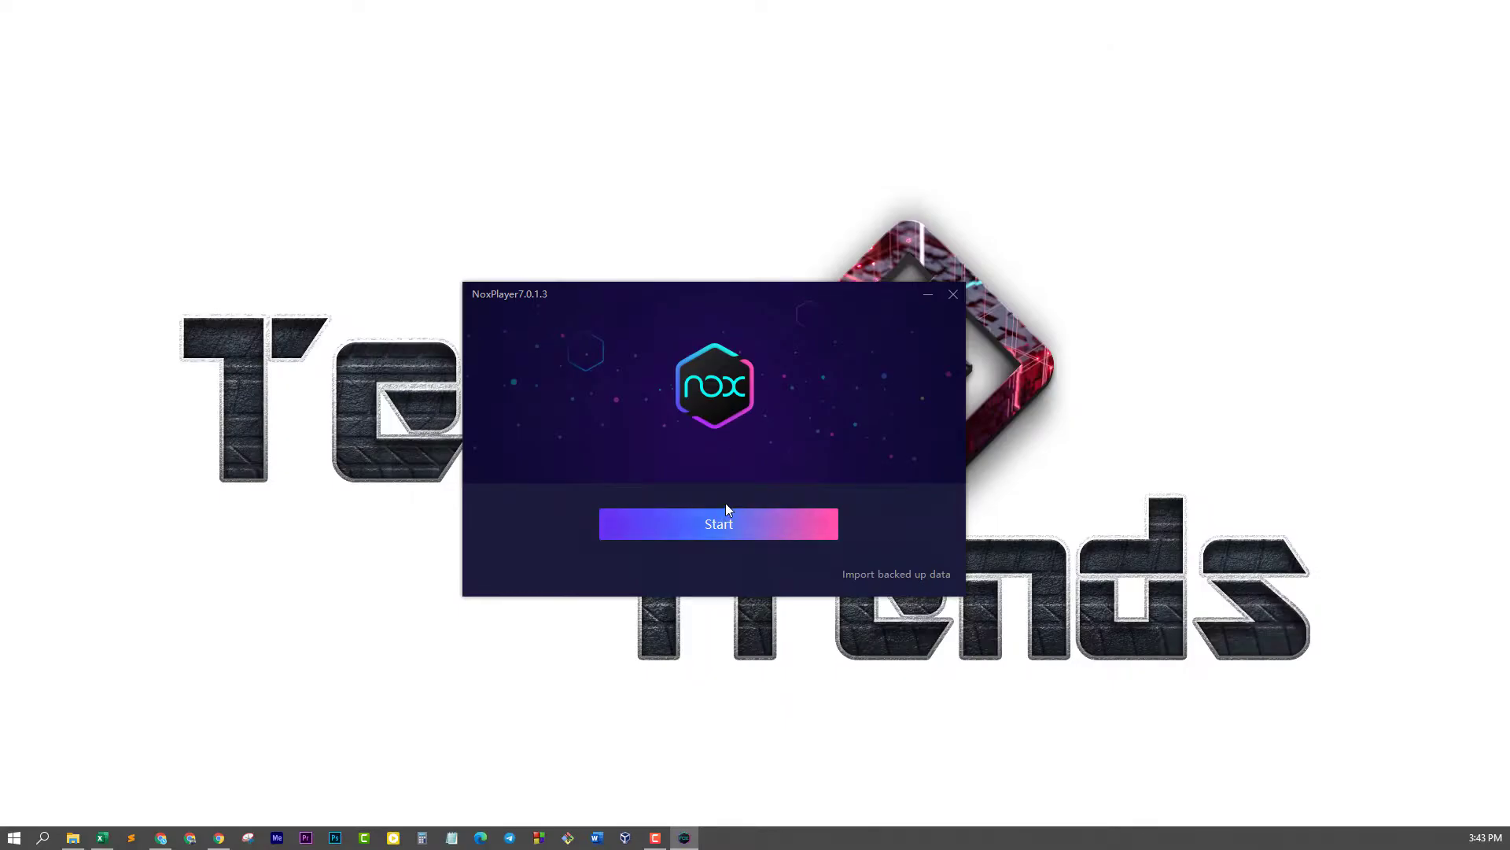
click(730, 531)
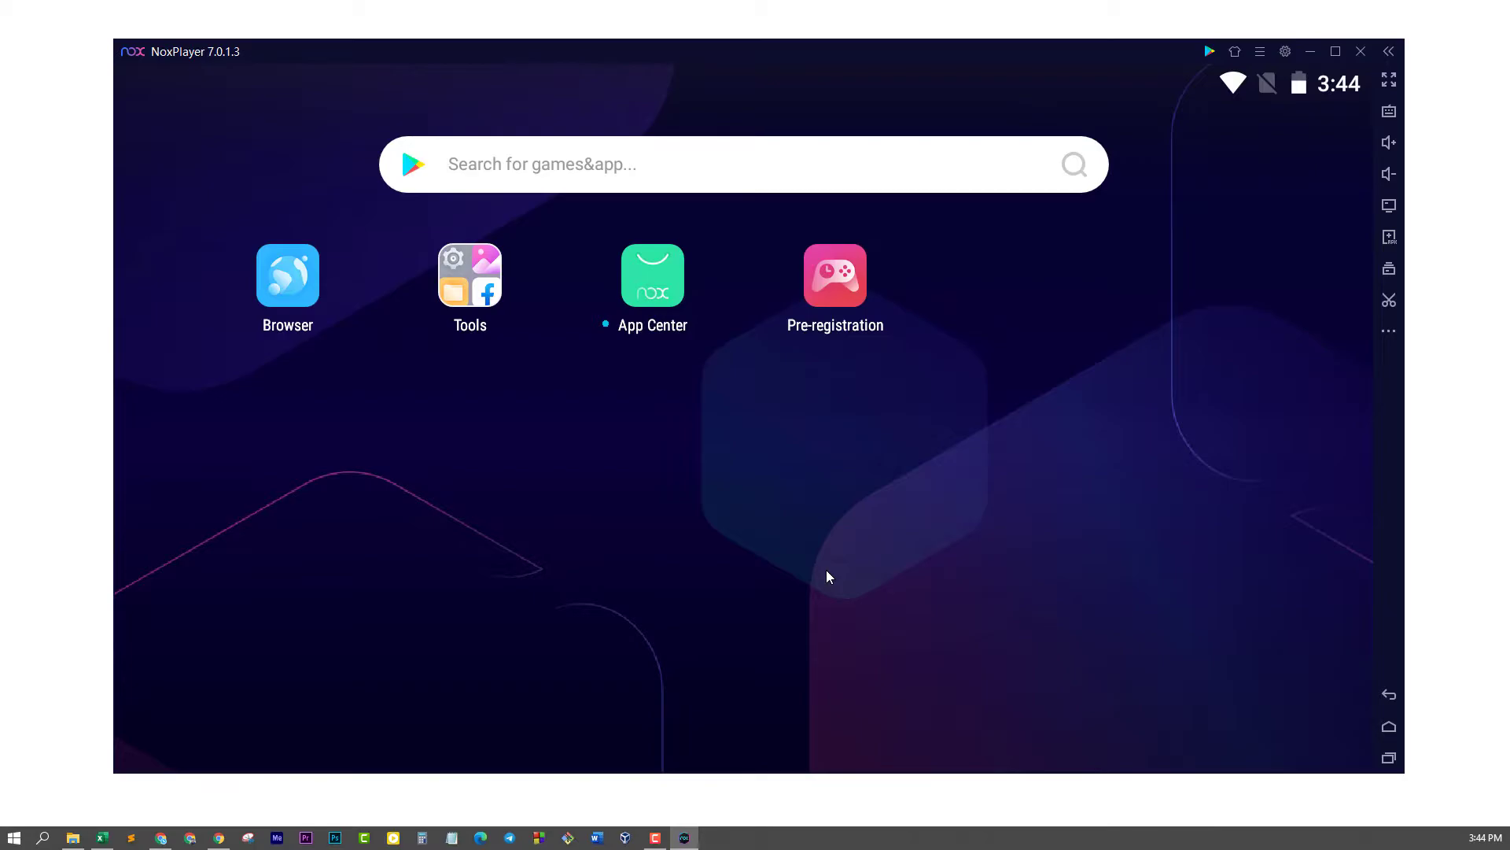
- Open the Google Play page of Sniper 3D from the popular games in the App Center
click(639, 262)
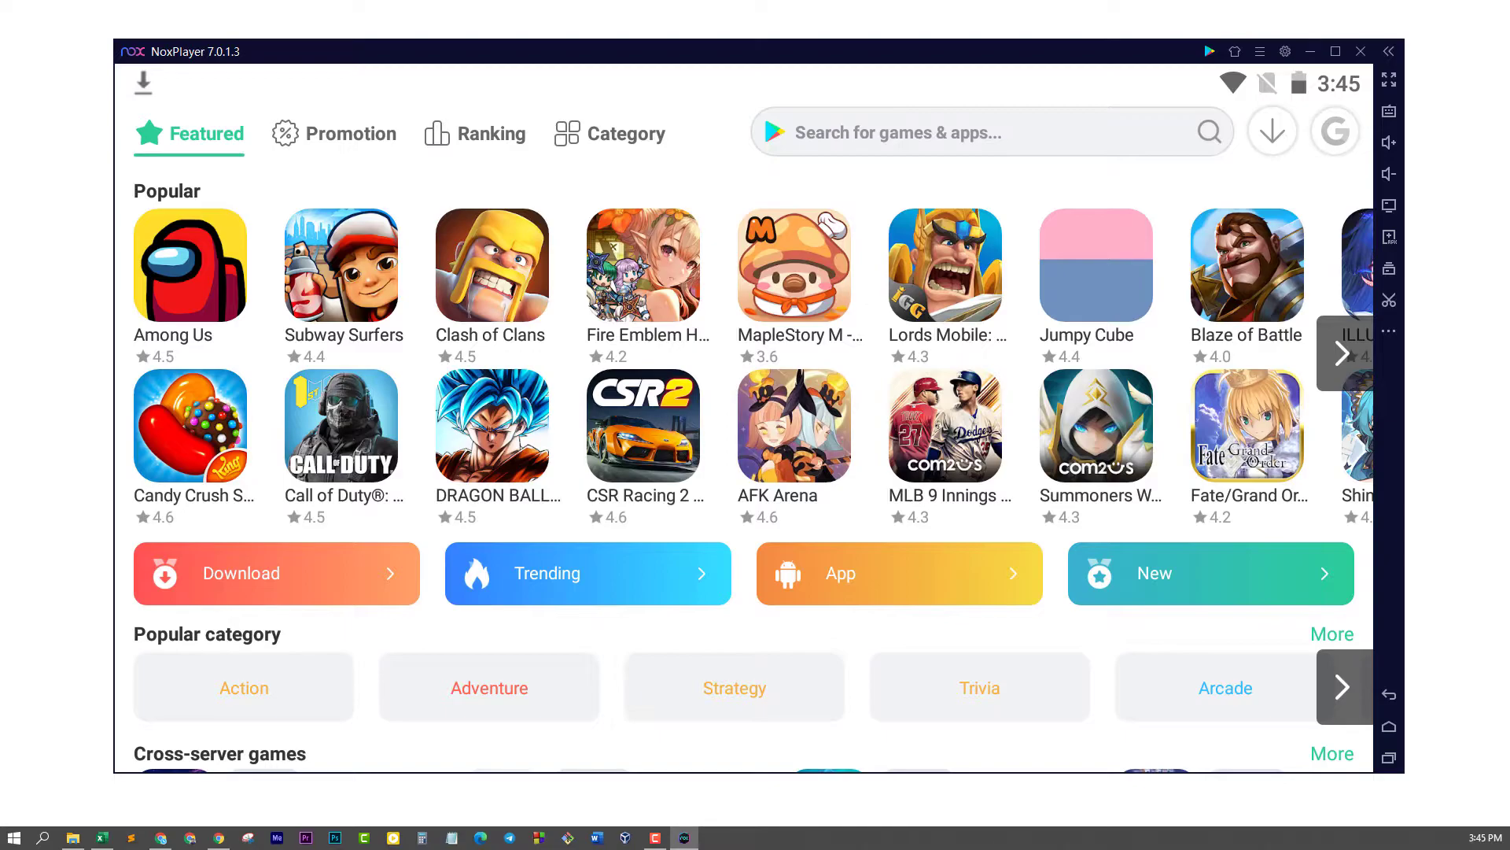
click(1342, 354)
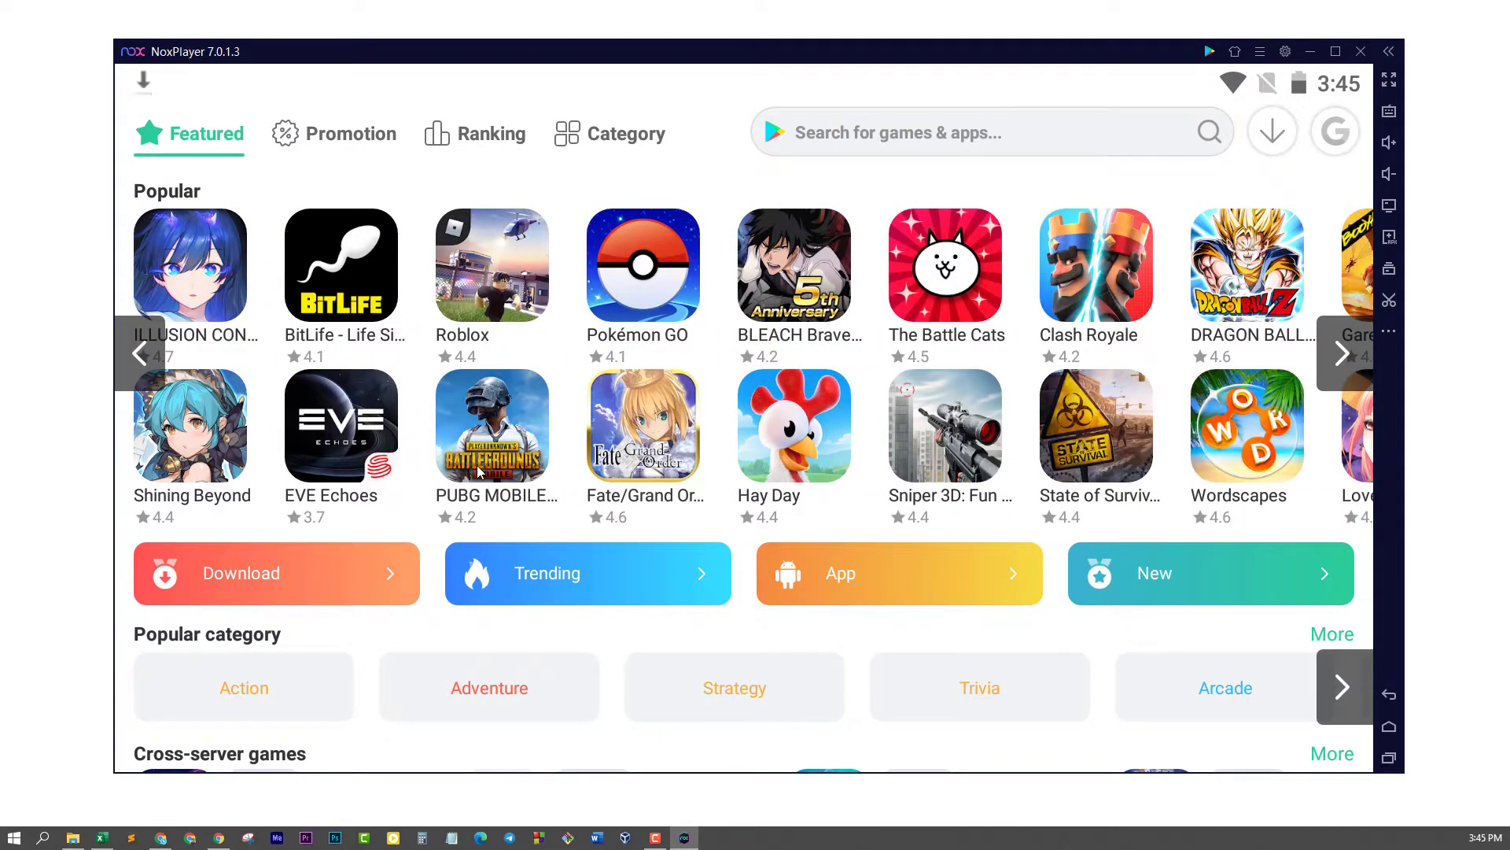
click(828, 356)
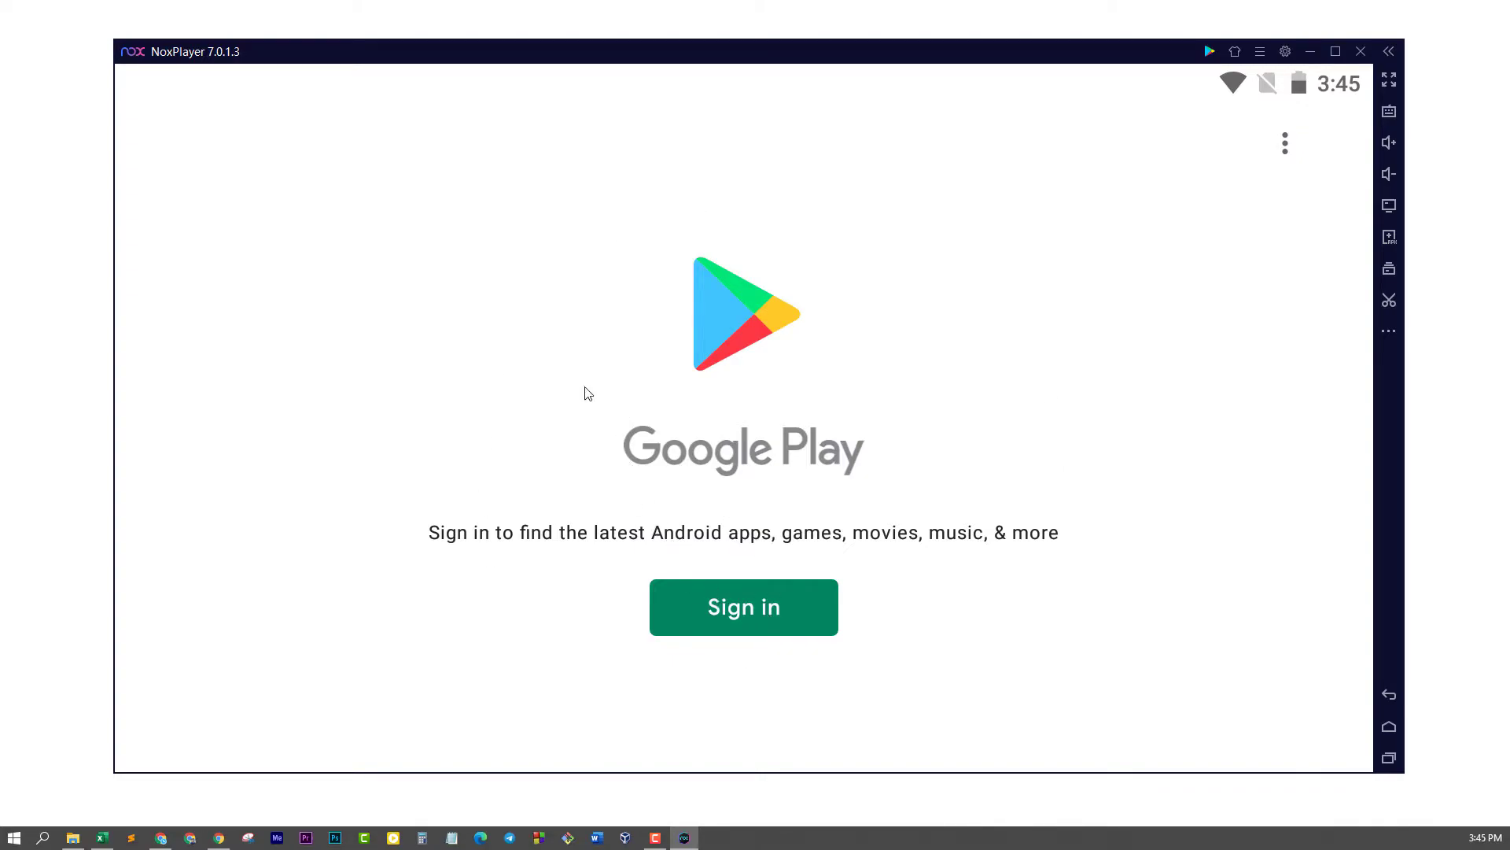
- Sign in to Google Play by entering the account e-mail and password, and continue to the terms of service
click(748, 618)
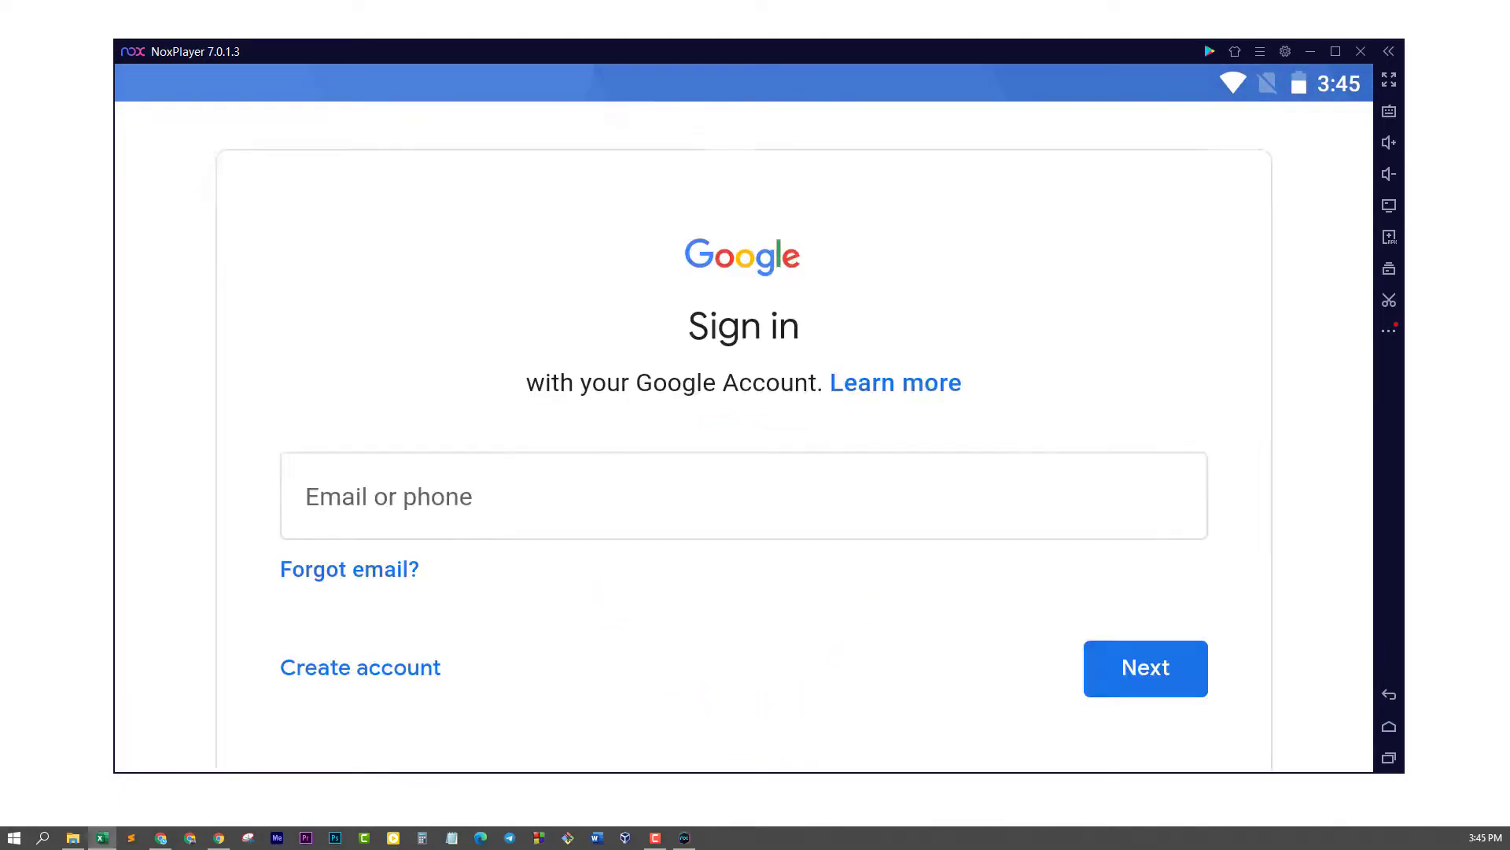
click(417, 496)
key(ctrl+v)
click(1101, 653)
click(502, 535)
key(ctrl+v)
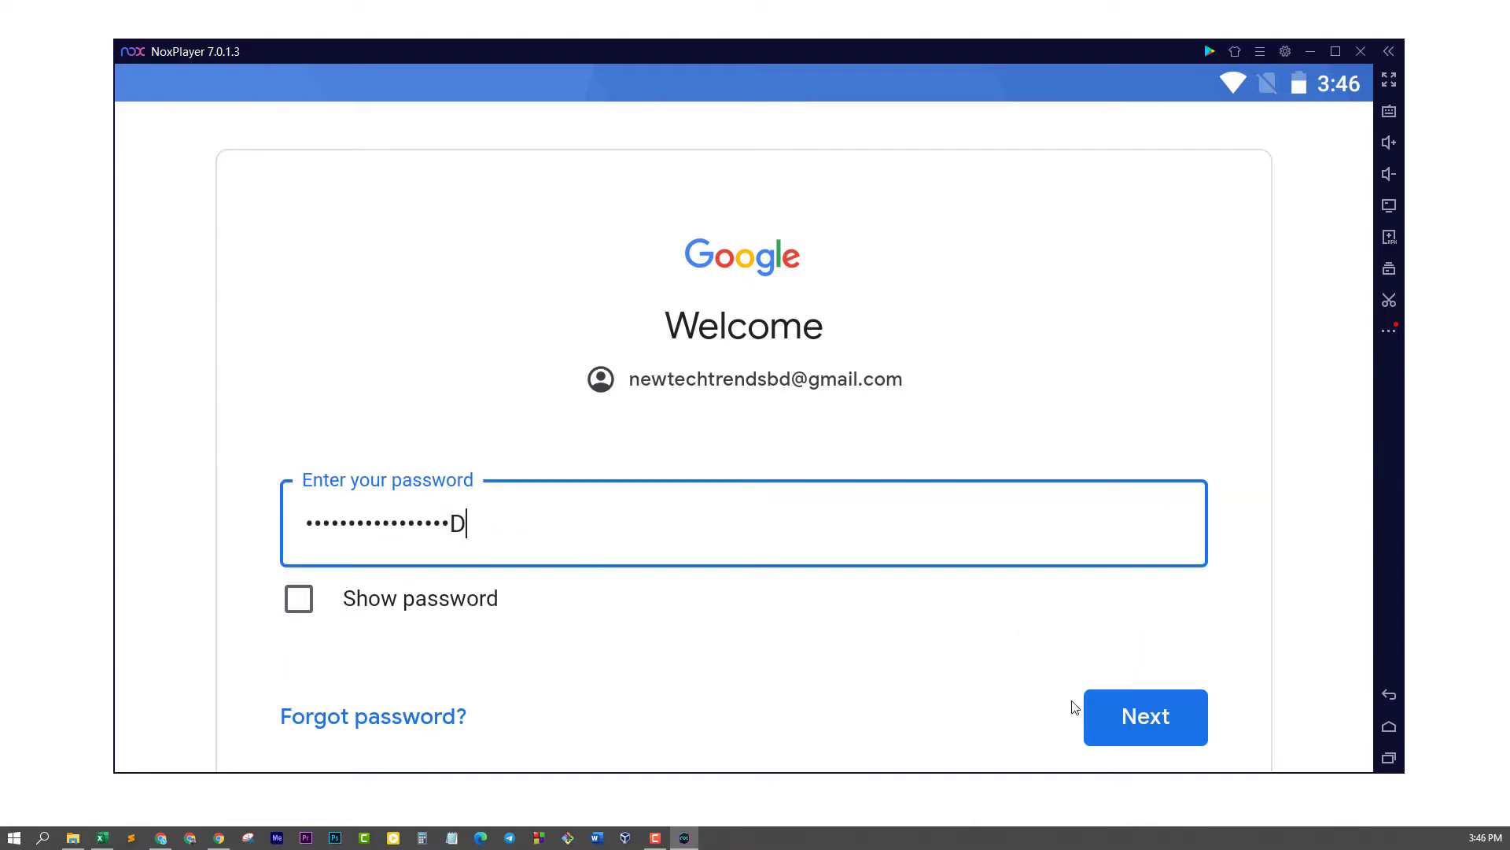
click(1140, 715)
scroll(1136, 705, down, 3)
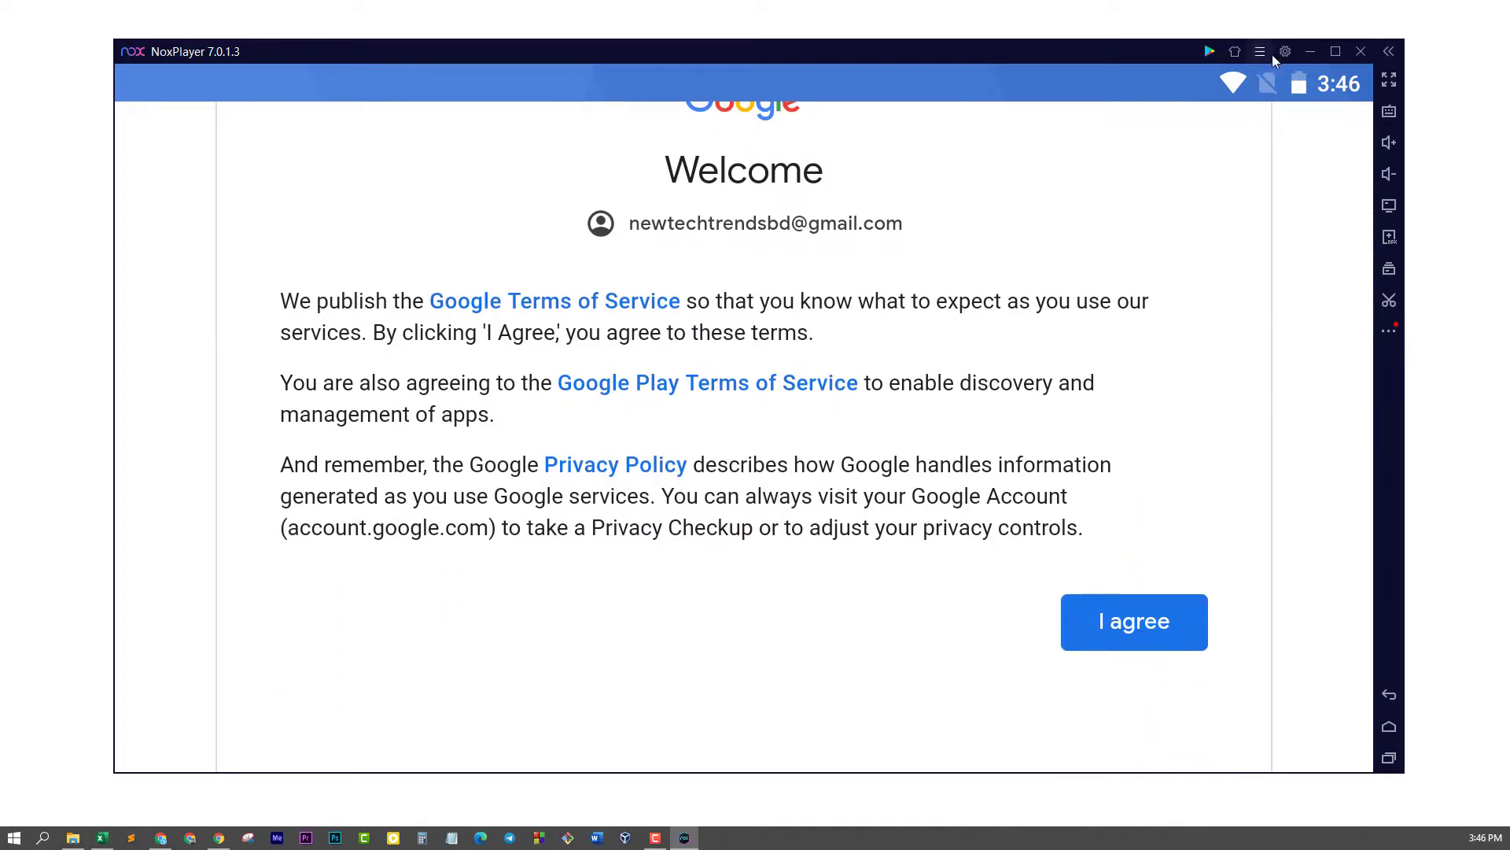
- Maximize the emulator window and install Sniper 3D: Gun Shooting Game from Google Play
click(1335, 52)
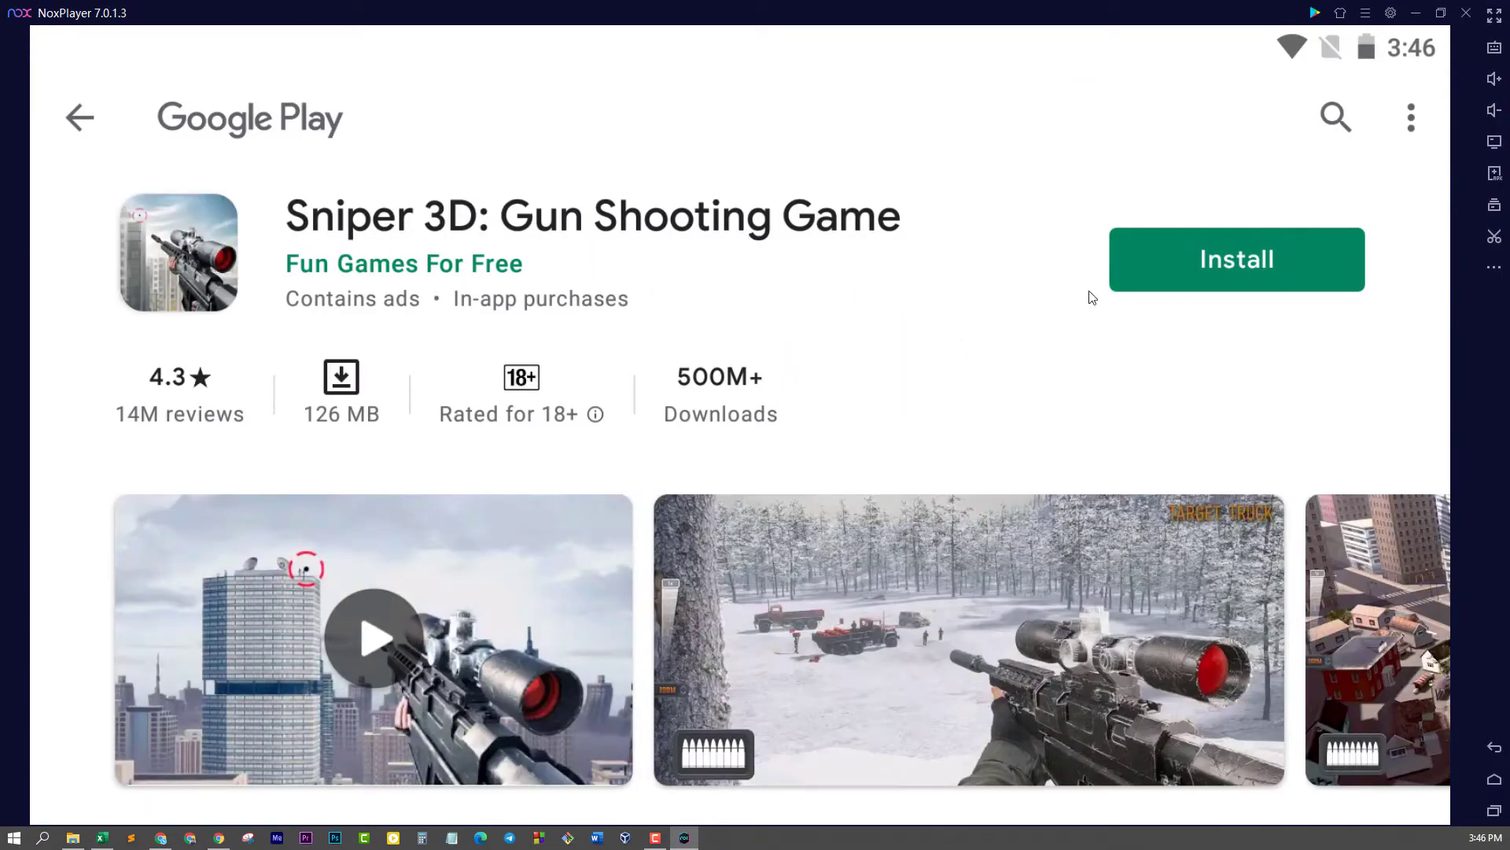
click(1183, 273)
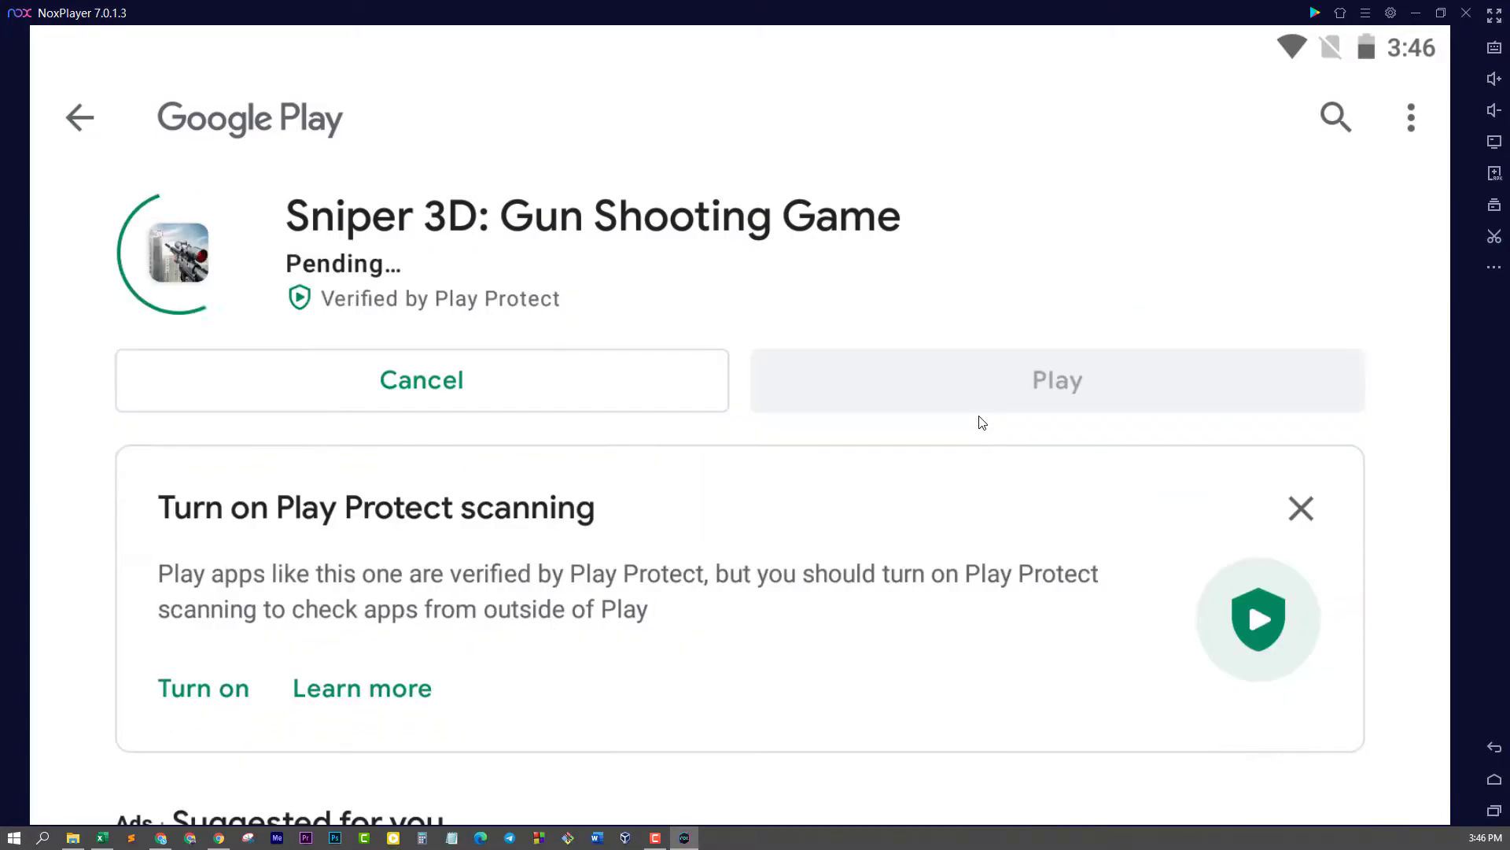
- Open the emulator's system settings and examine the general and performance options
click(1391, 14)
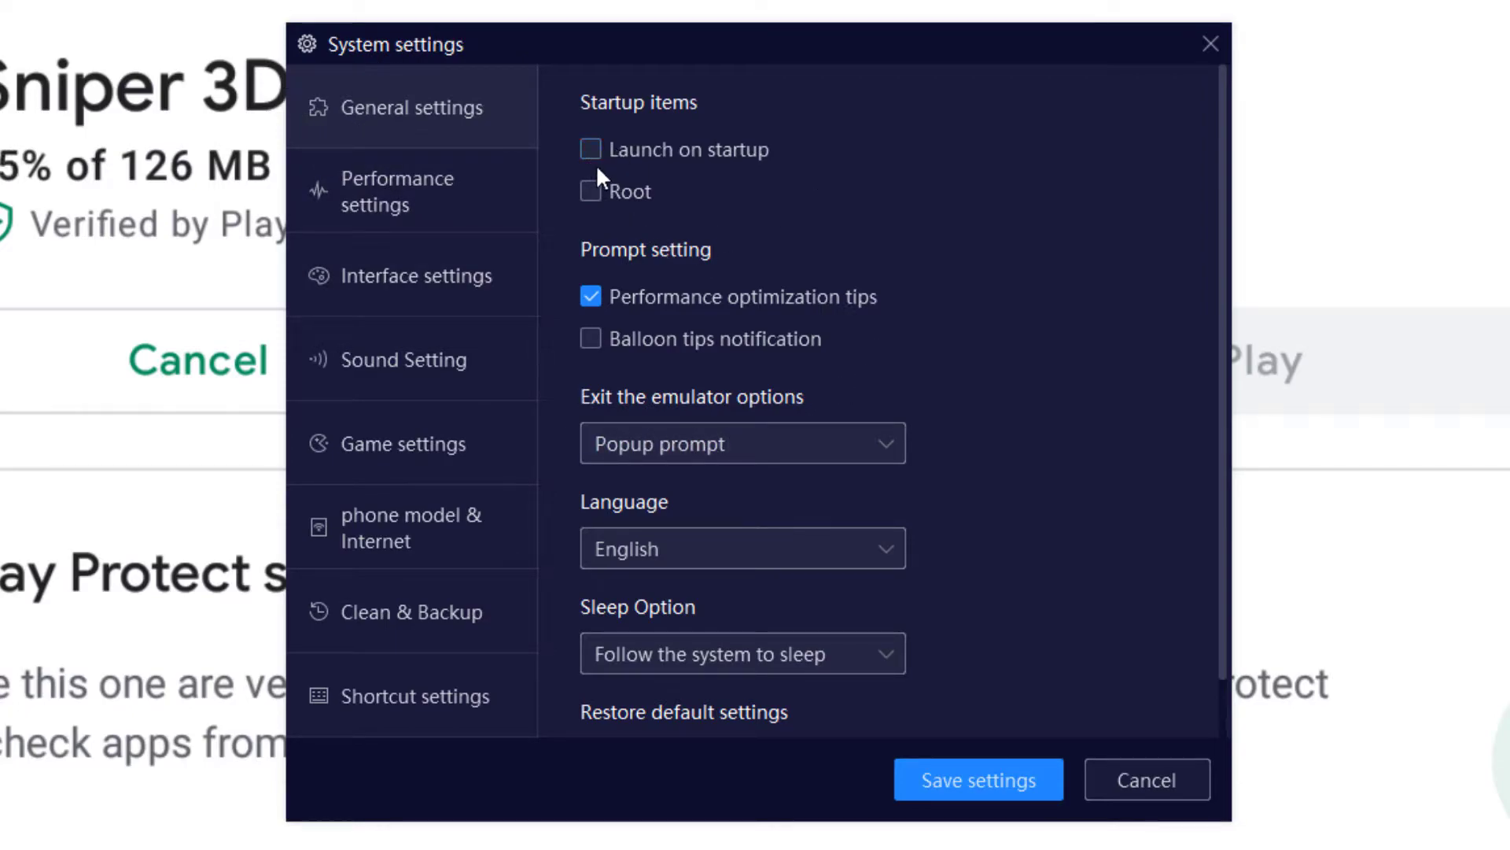
click(420, 196)
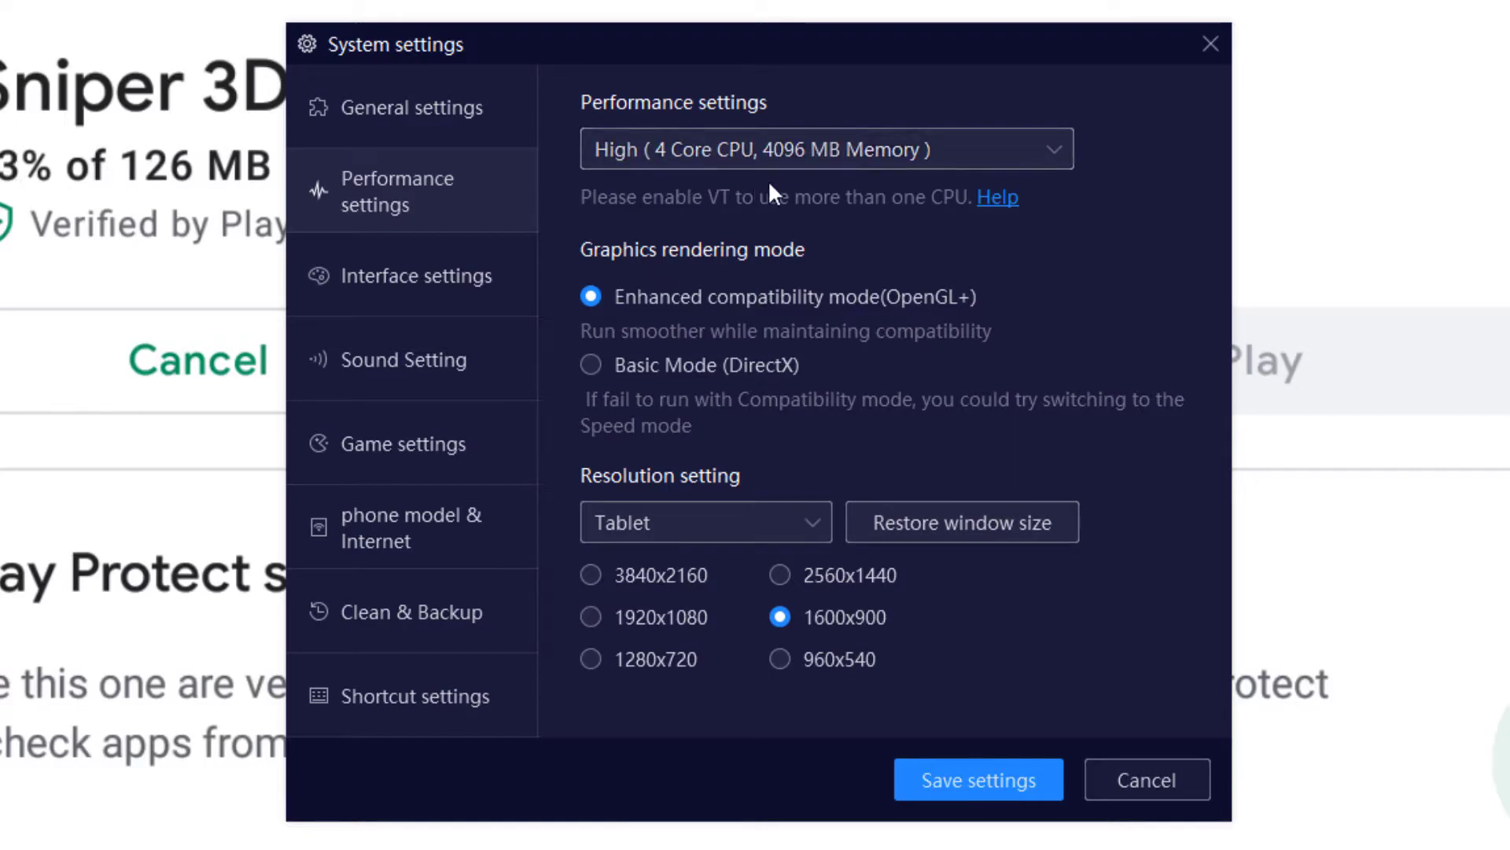
- Try a custom performance profile with 6 CPU cores, and return to the High (4 Core CPU, 4096 MB Memory) preset
click(861, 157)
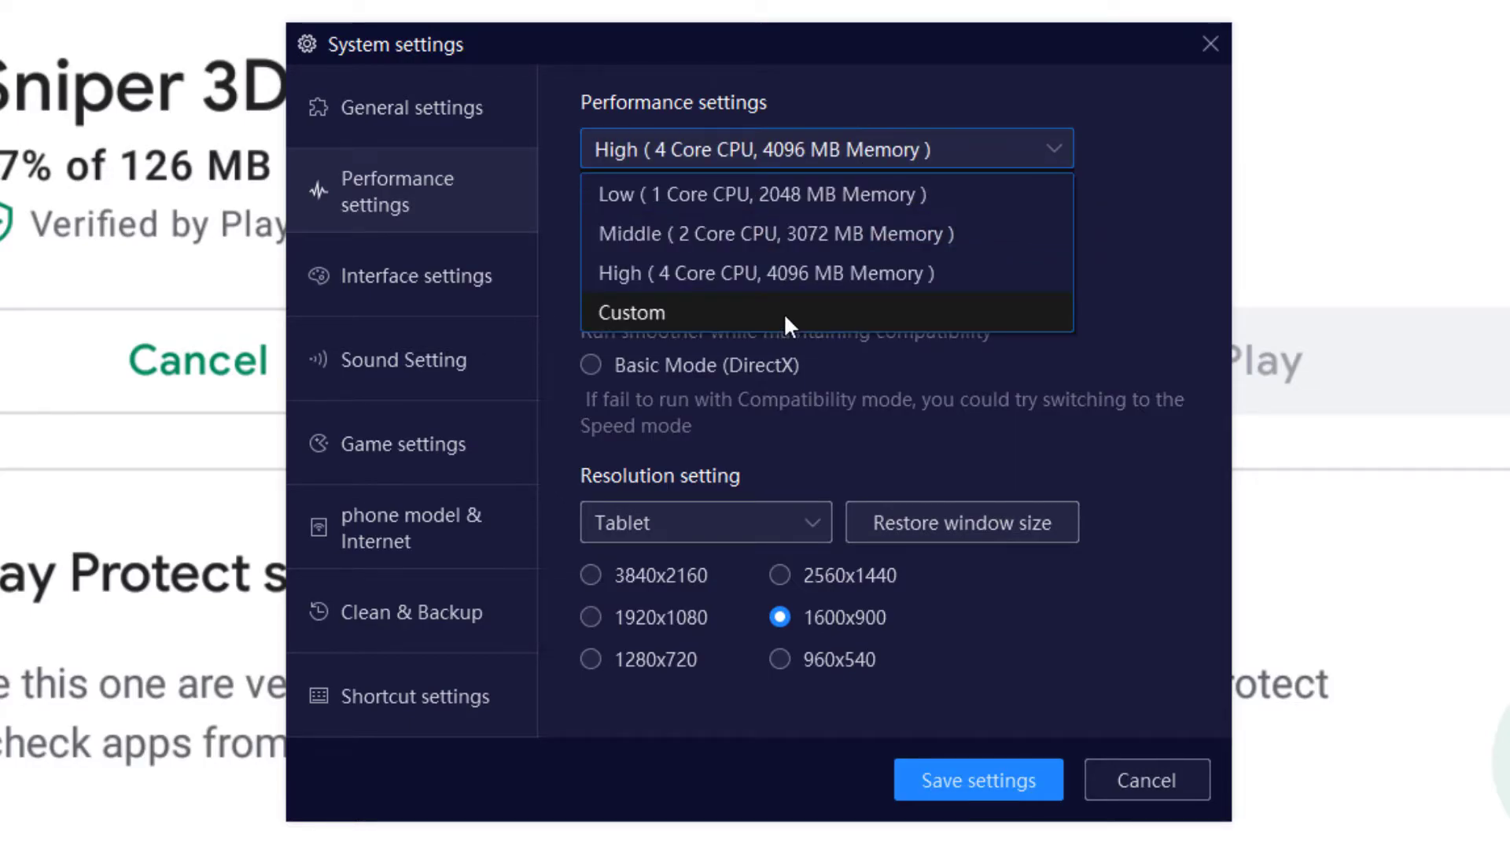
click(785, 317)
click(700, 196)
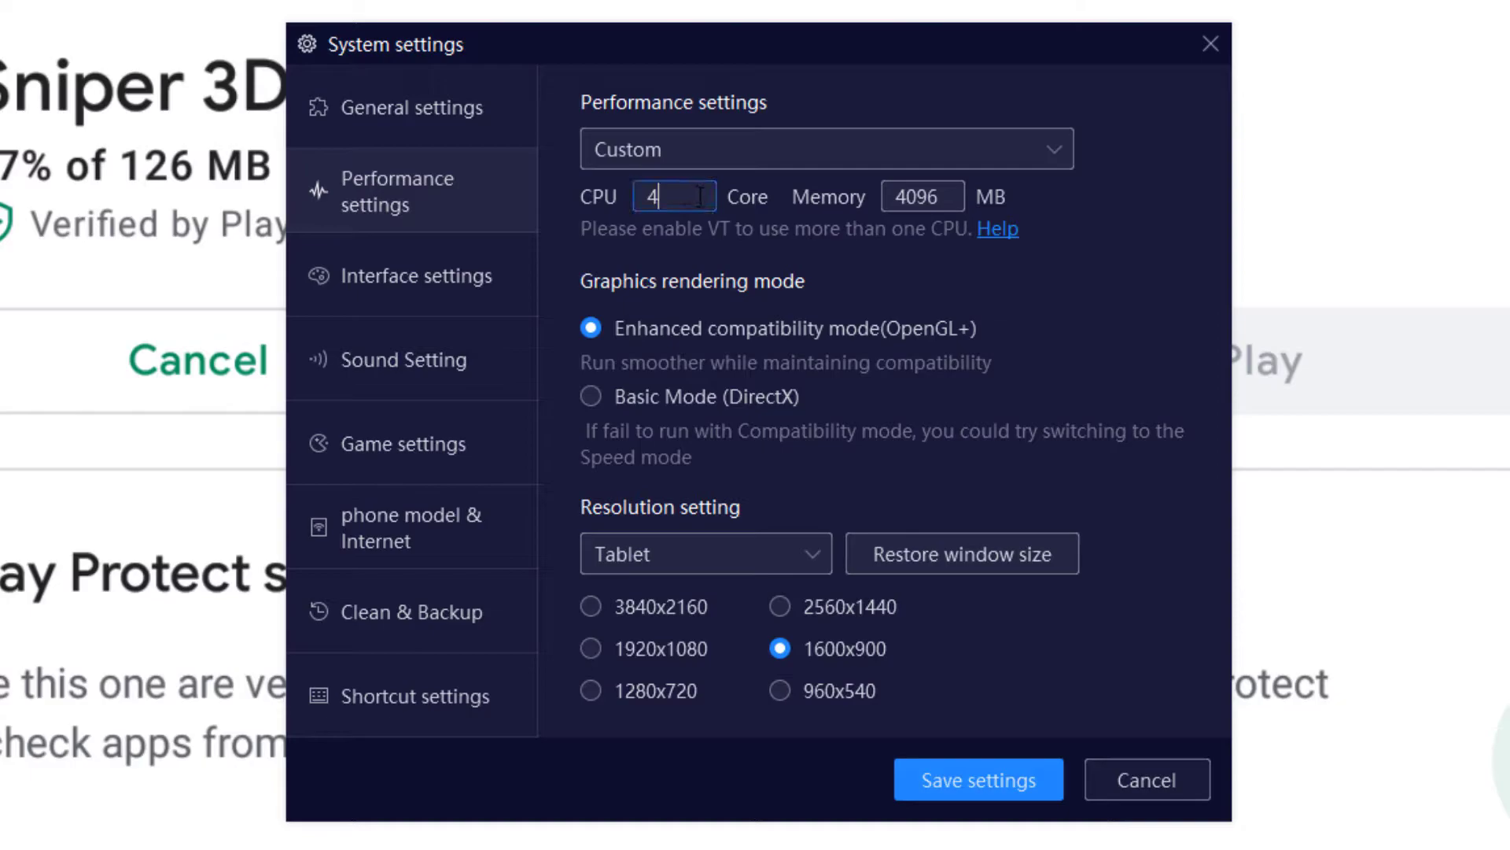
drag(692, 194, 642, 194)
click(929, 197)
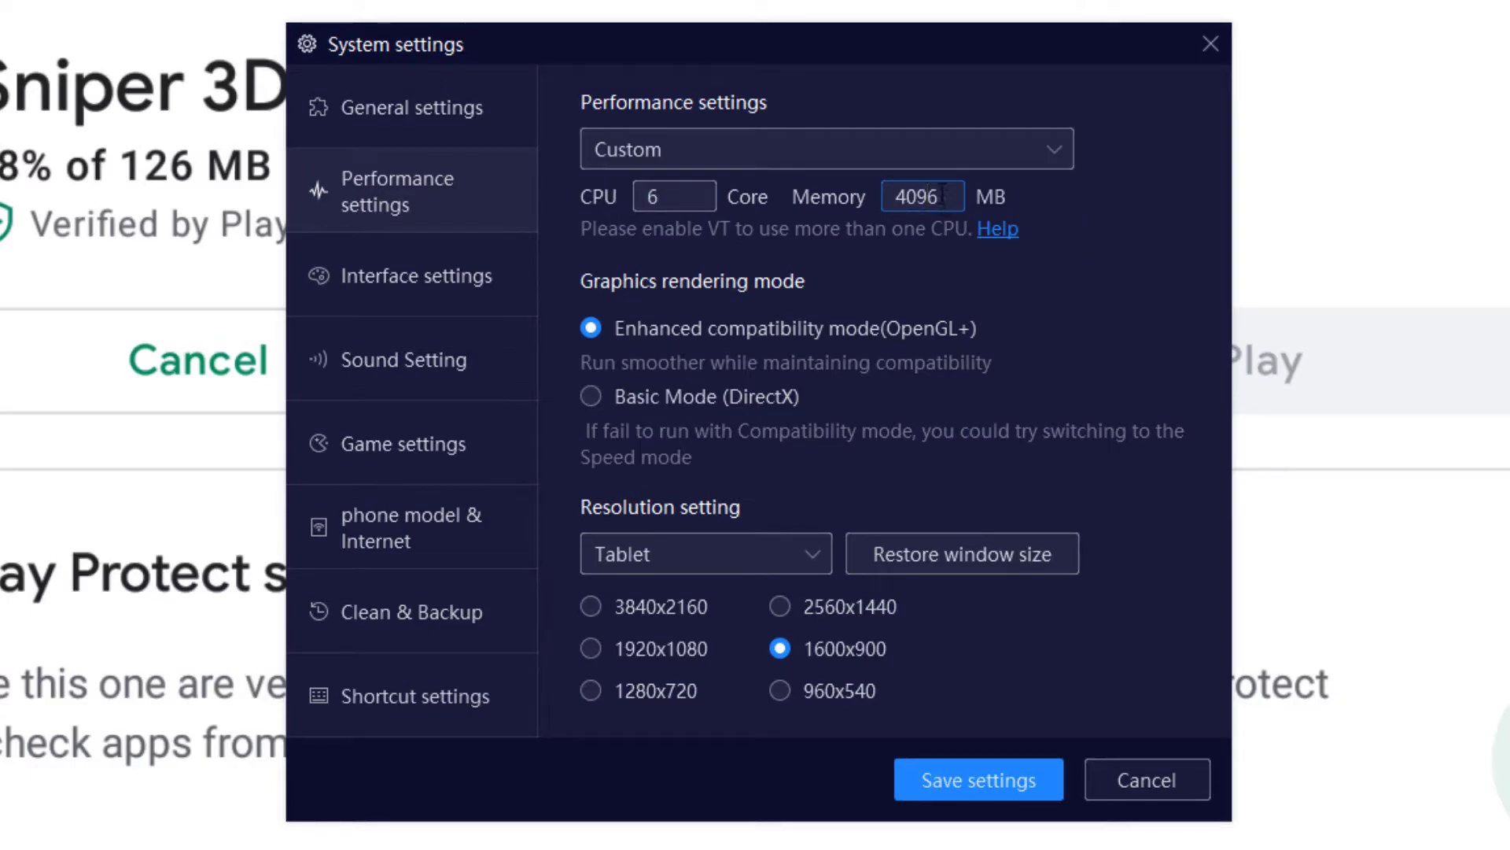
click(765, 156)
click(708, 273)
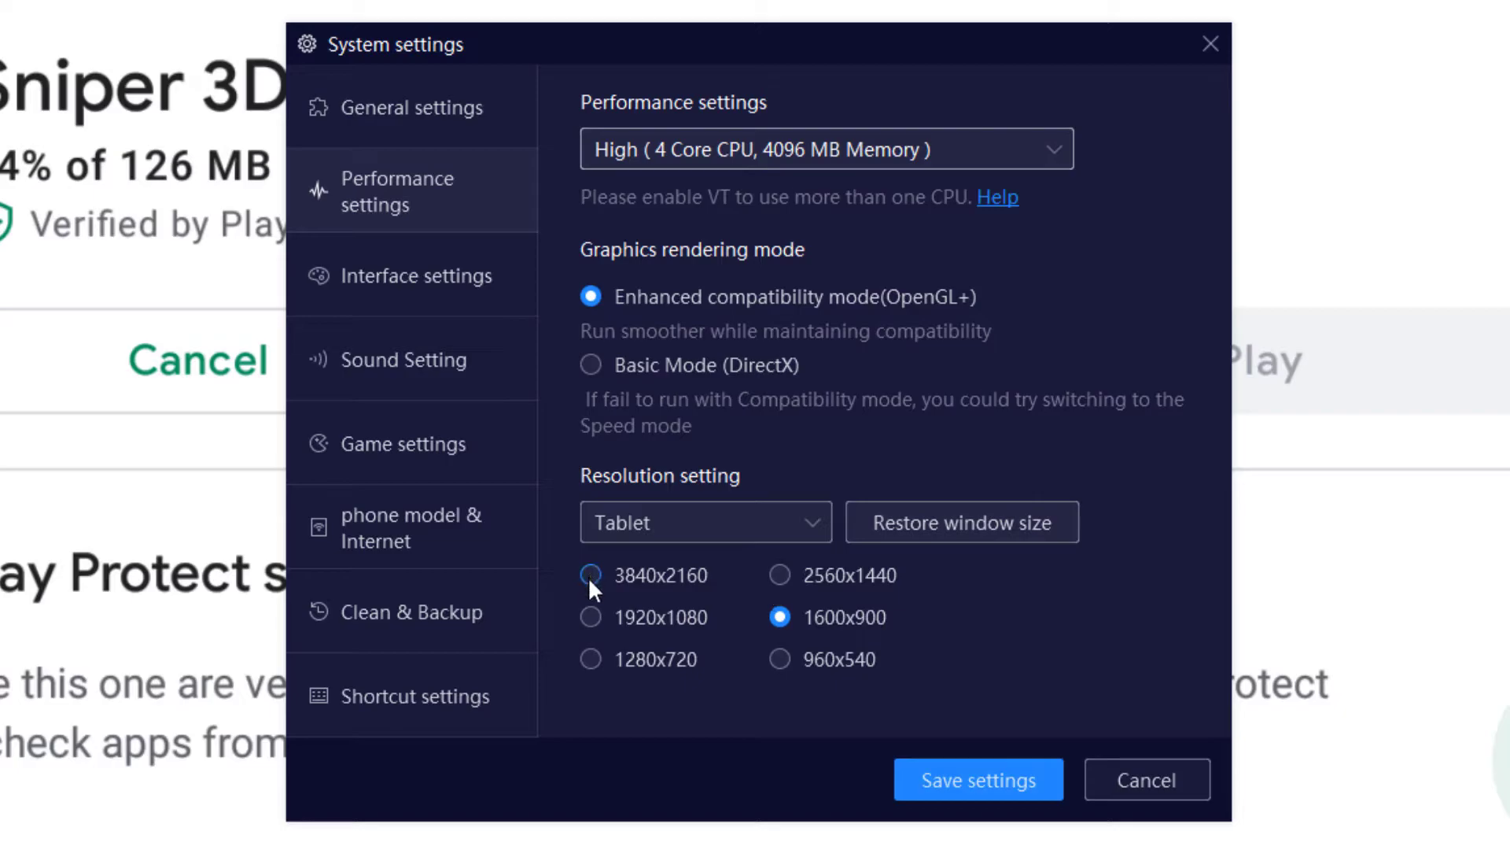
- Examine the available device types for the resolution setting without changing the selection
click(799, 522)
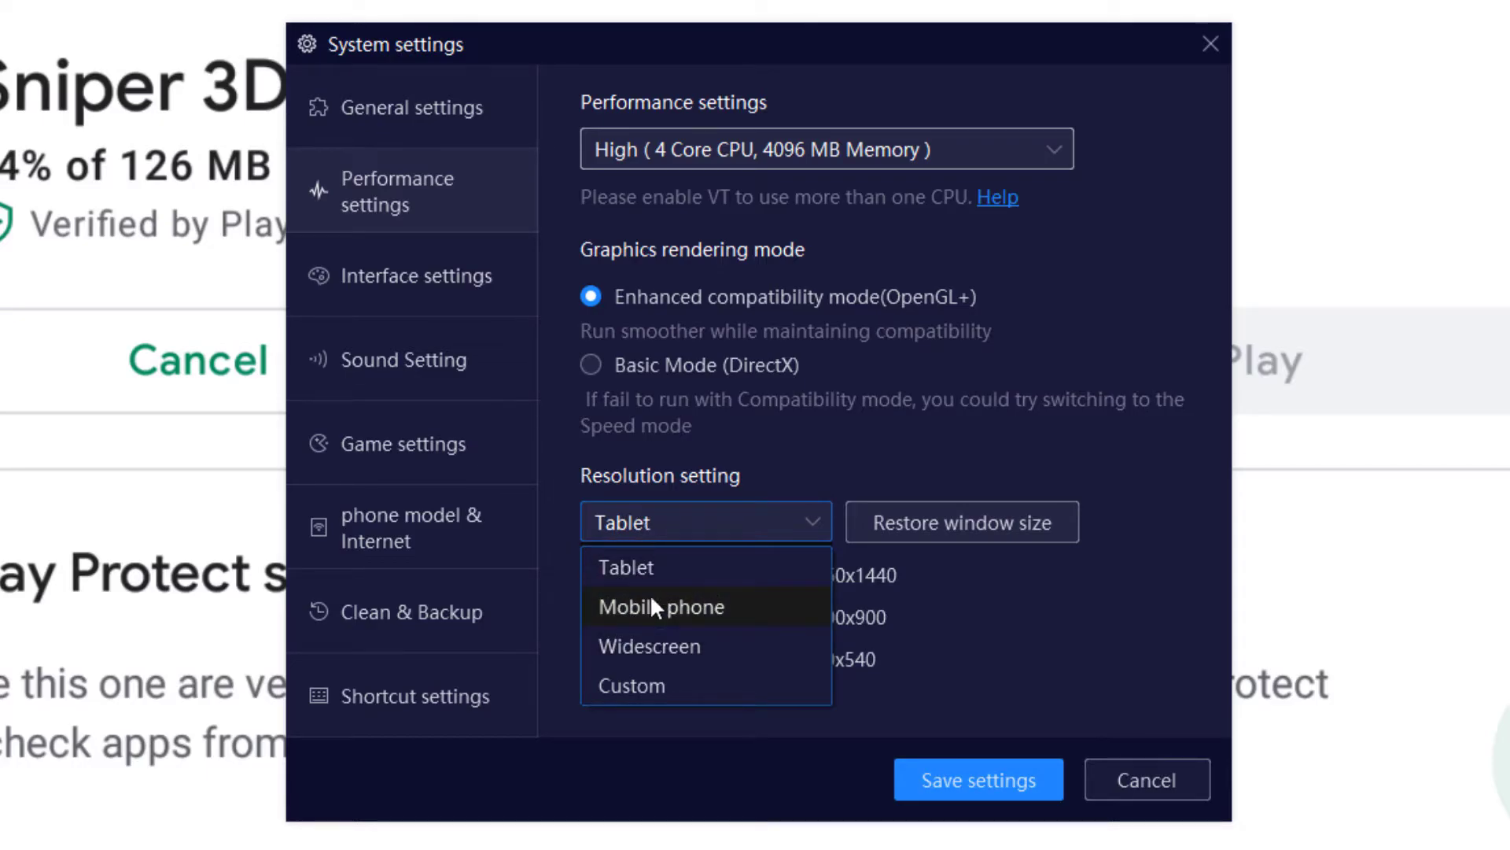
click(990, 596)
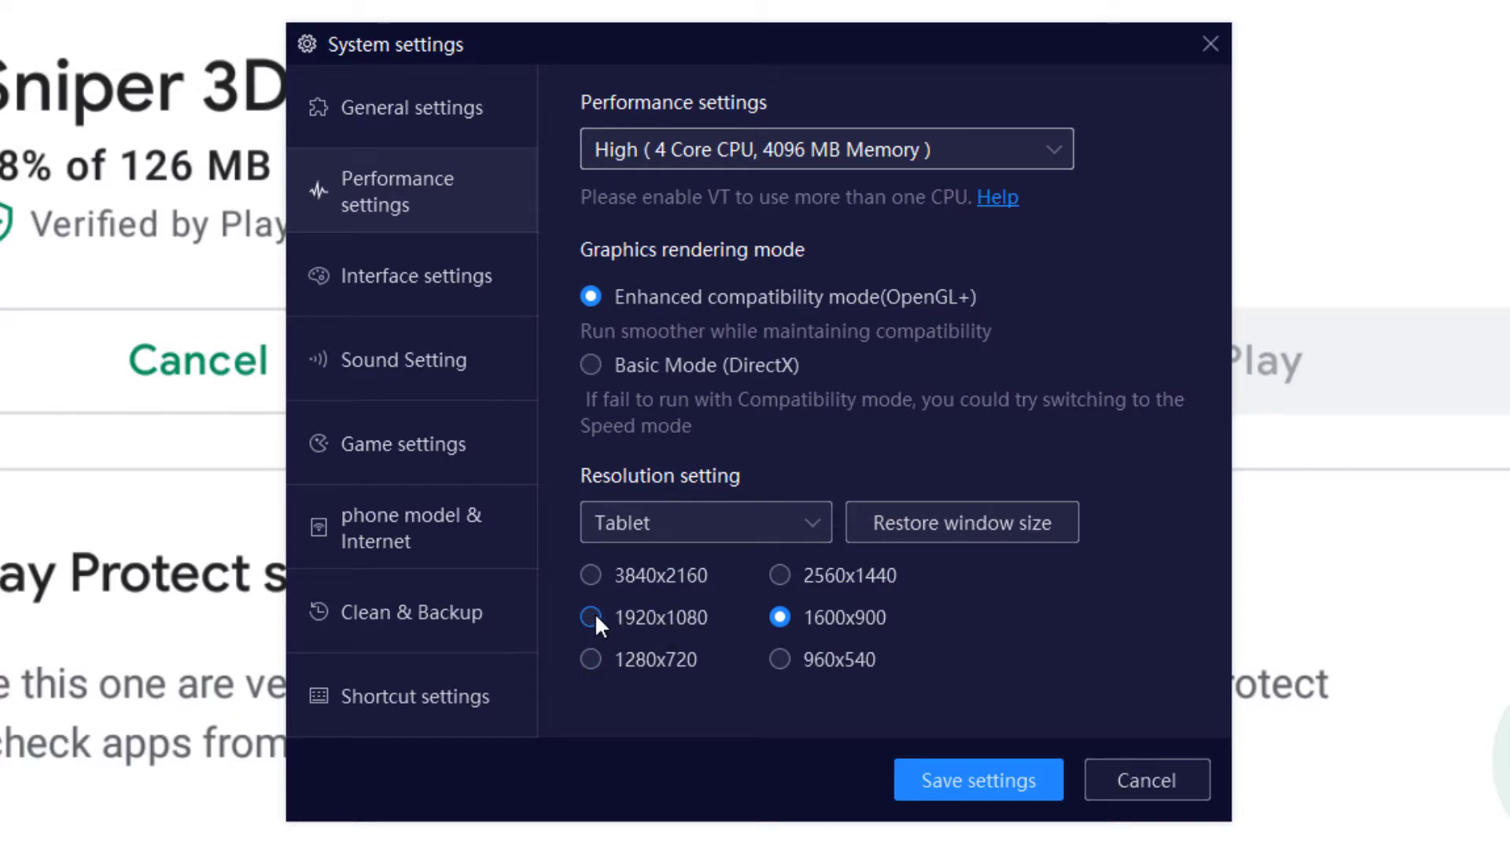
- Try the second mouse pattern in the interface settings, and return to the first pattern
click(417, 275)
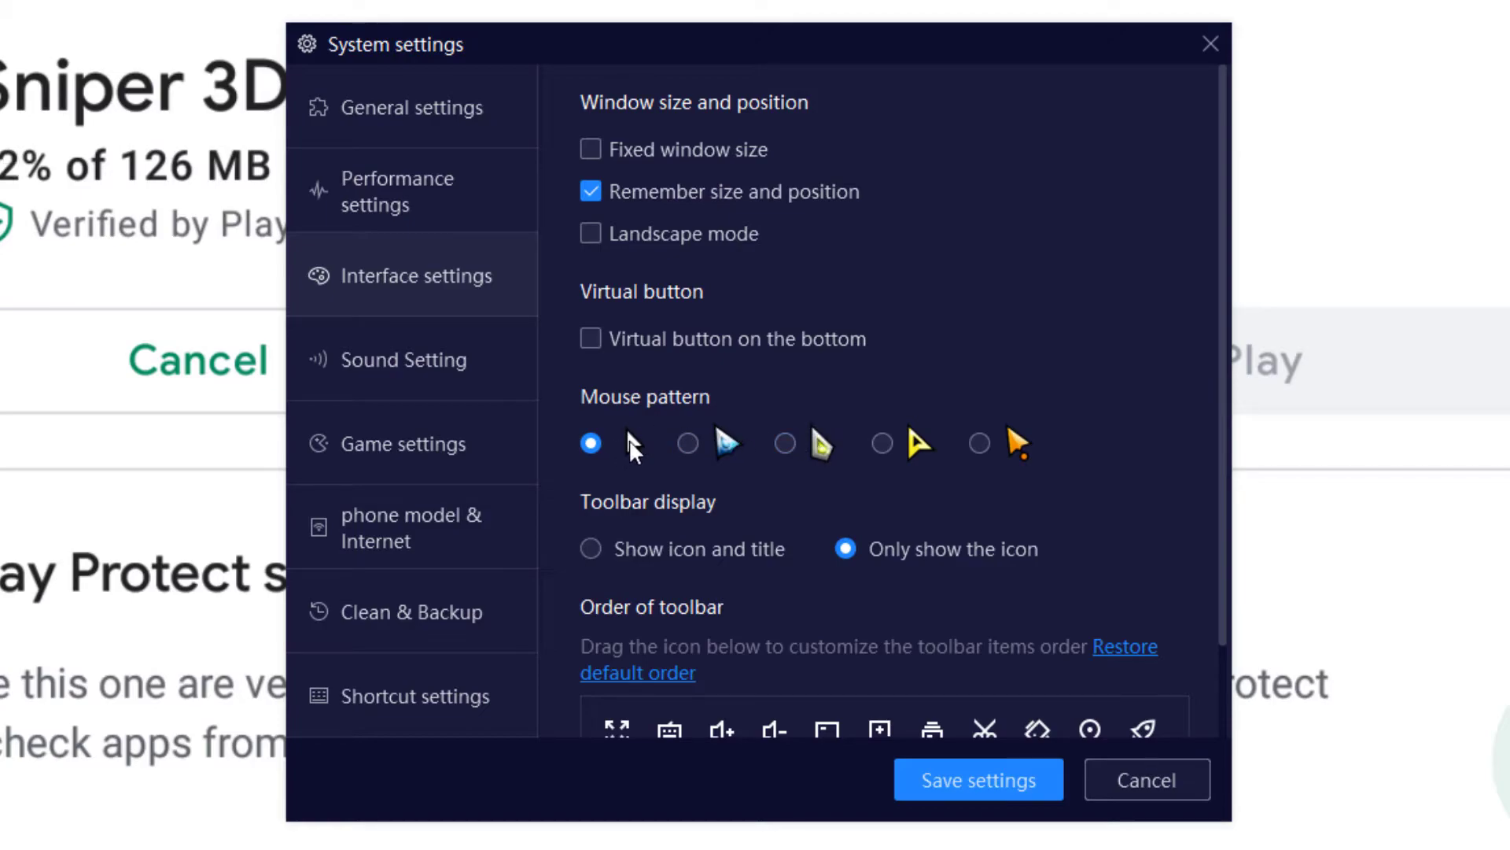
click(687, 444)
click(591, 444)
- Try High FPS Mode (120 FPS) in the game settings, and set the frame rate back to 60
click(405, 362)
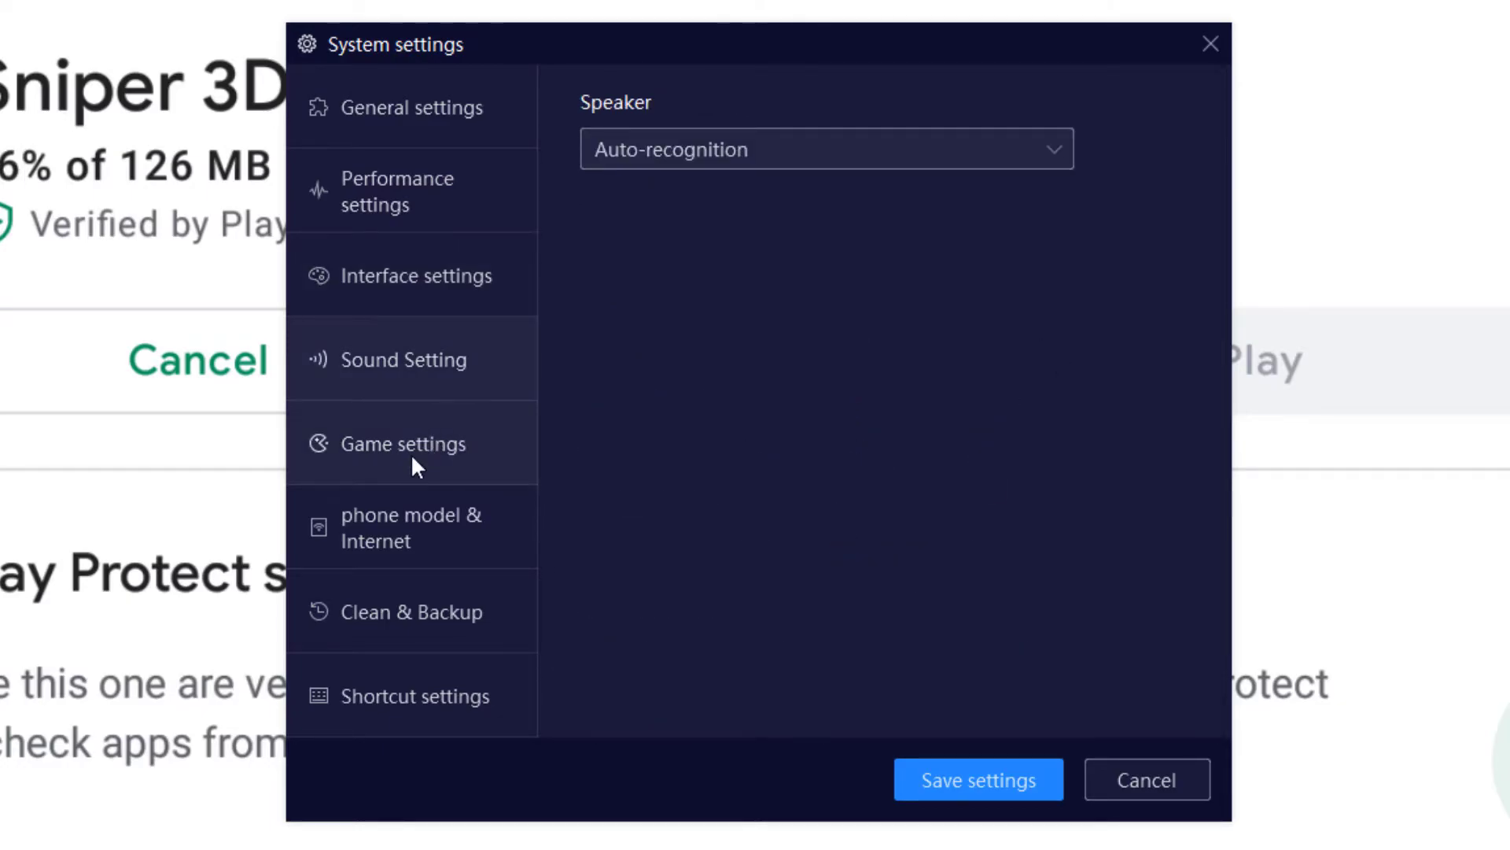
click(439, 446)
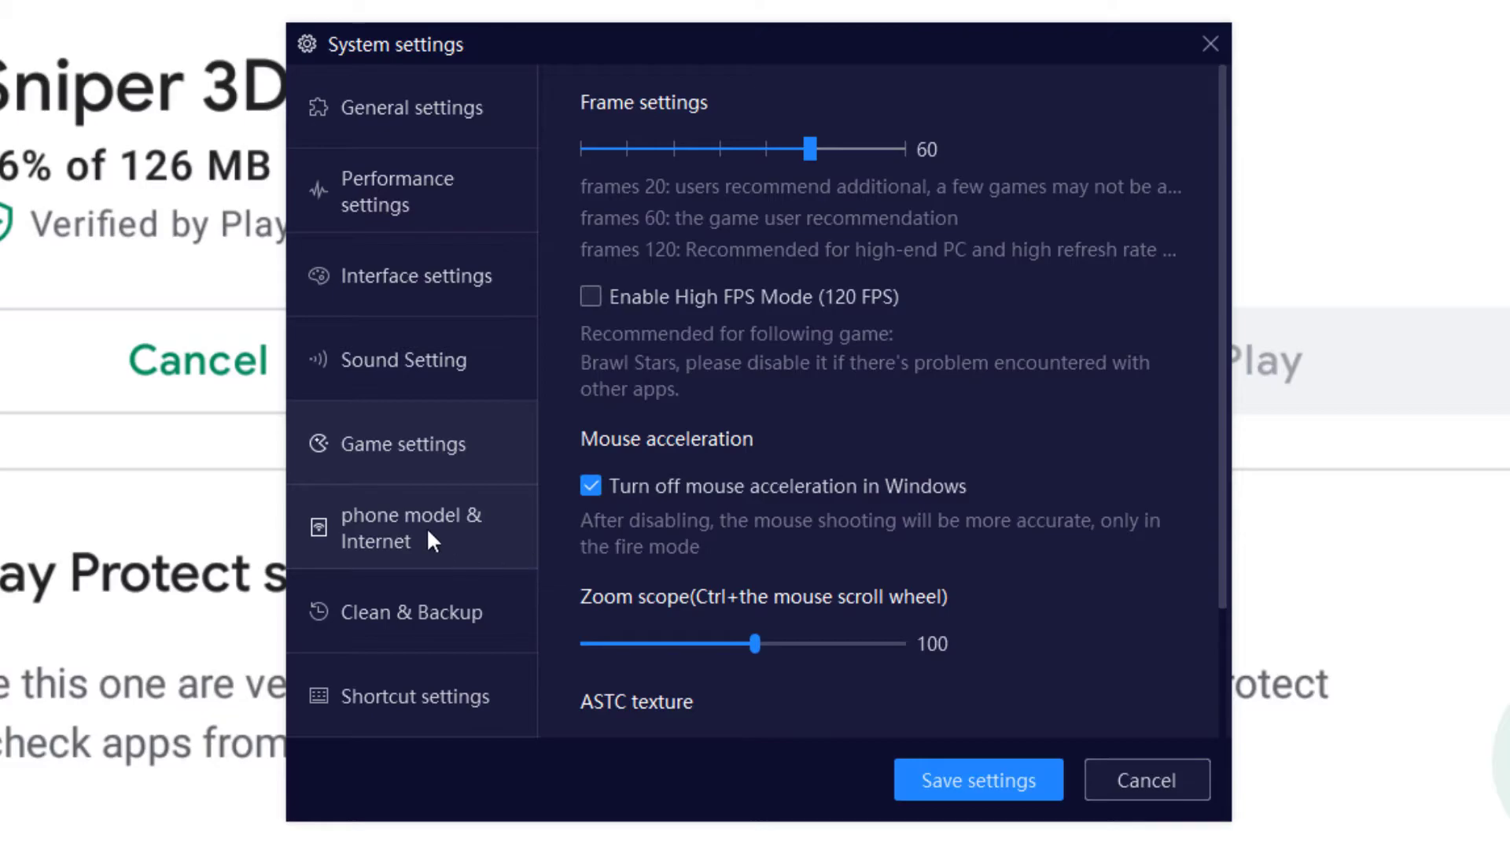
click(590, 296)
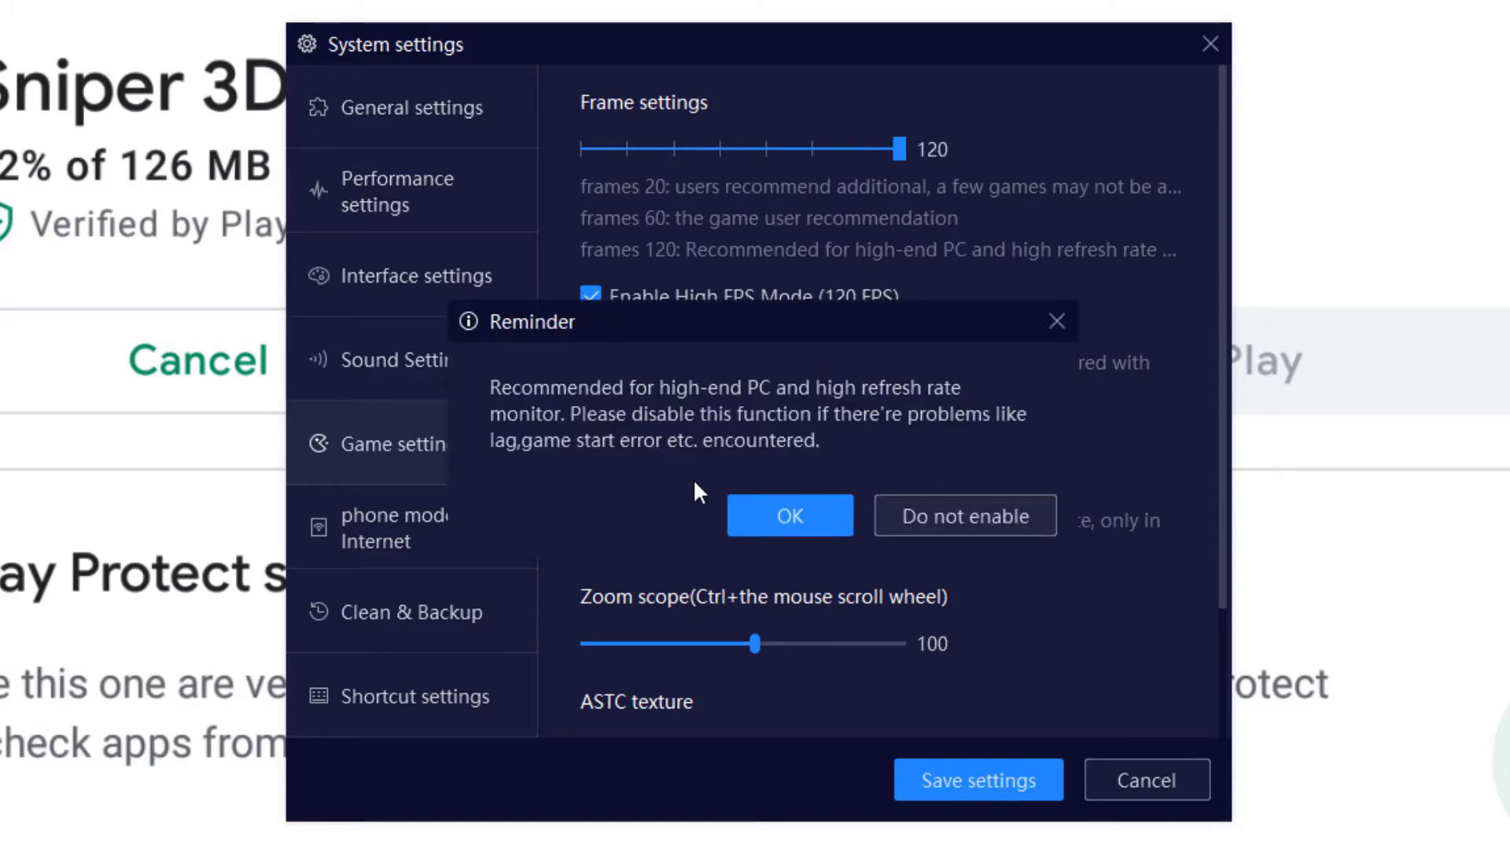
click(790, 516)
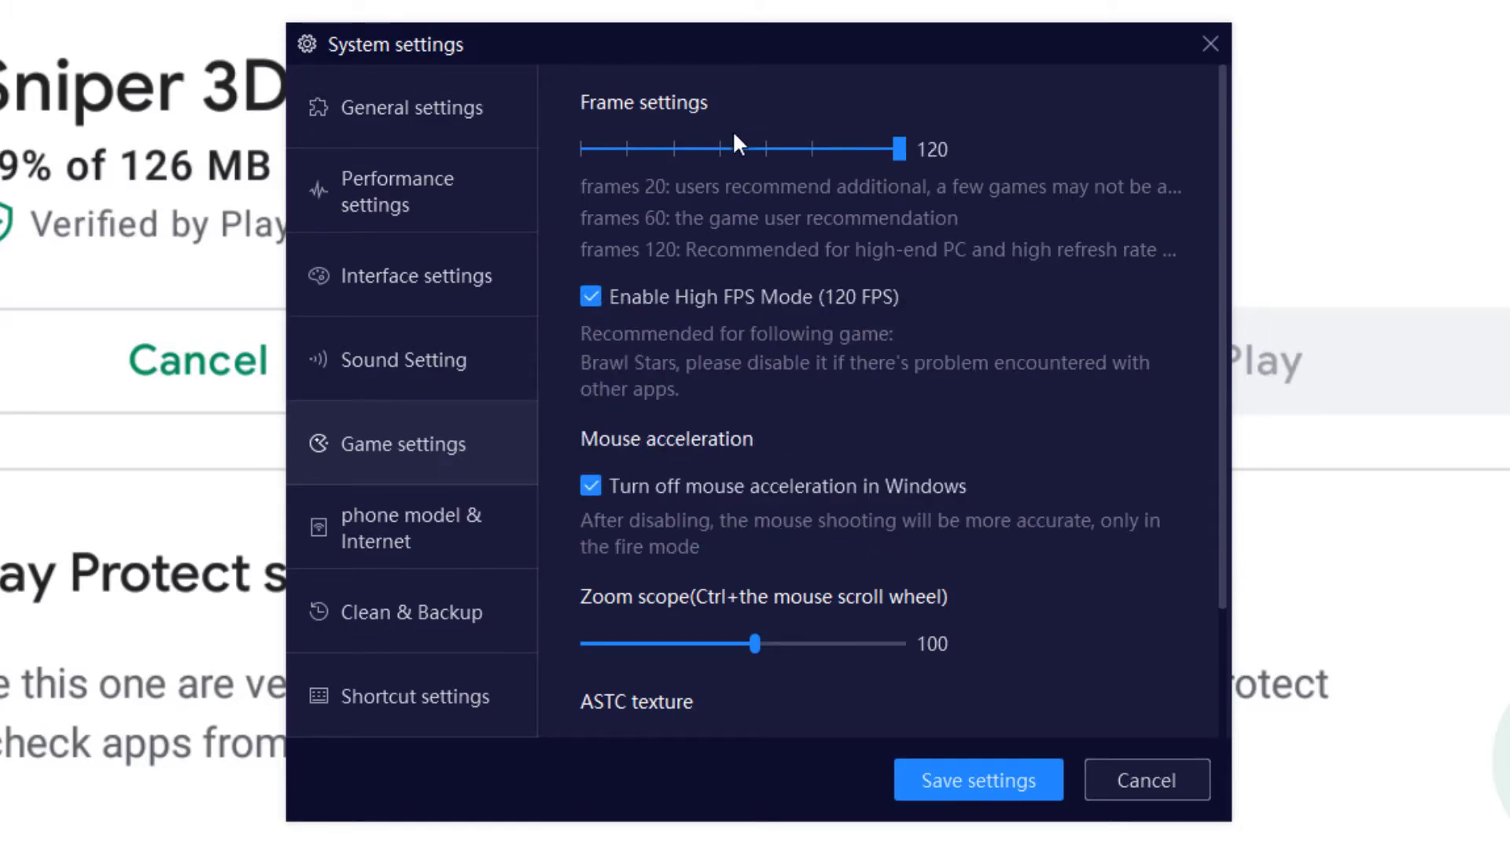
click(719, 148)
click(720, 149)
mouse_move(766, 147)
mouse_down()
mouse_move(801, 144)
mouse_move(776, 148)
mouse_up()
click(809, 148)
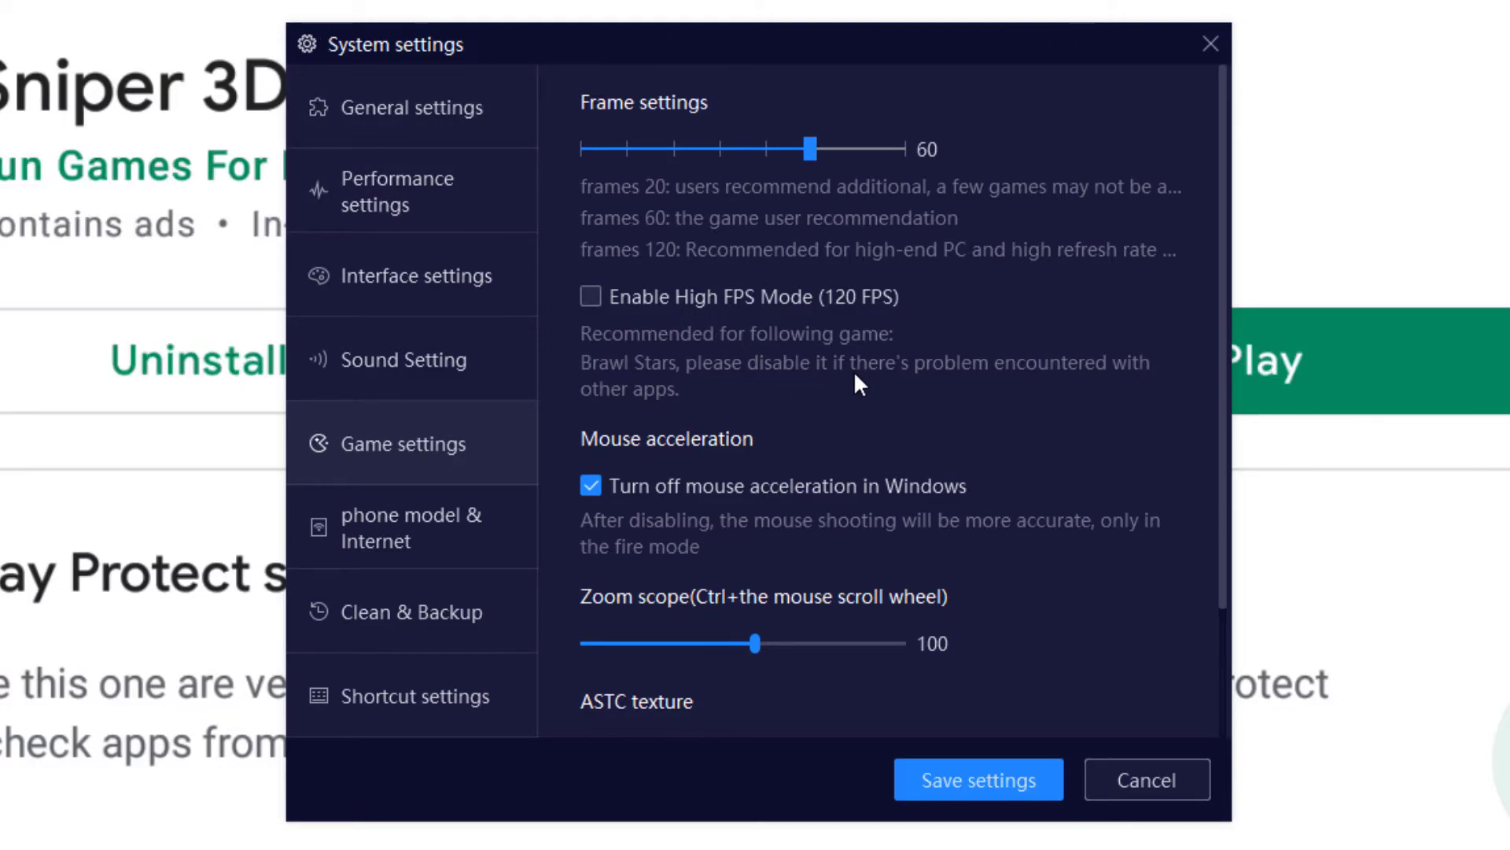
- Examine the available default phone models in the phone model and Internet settings, and close the system settings without saving
click(410, 527)
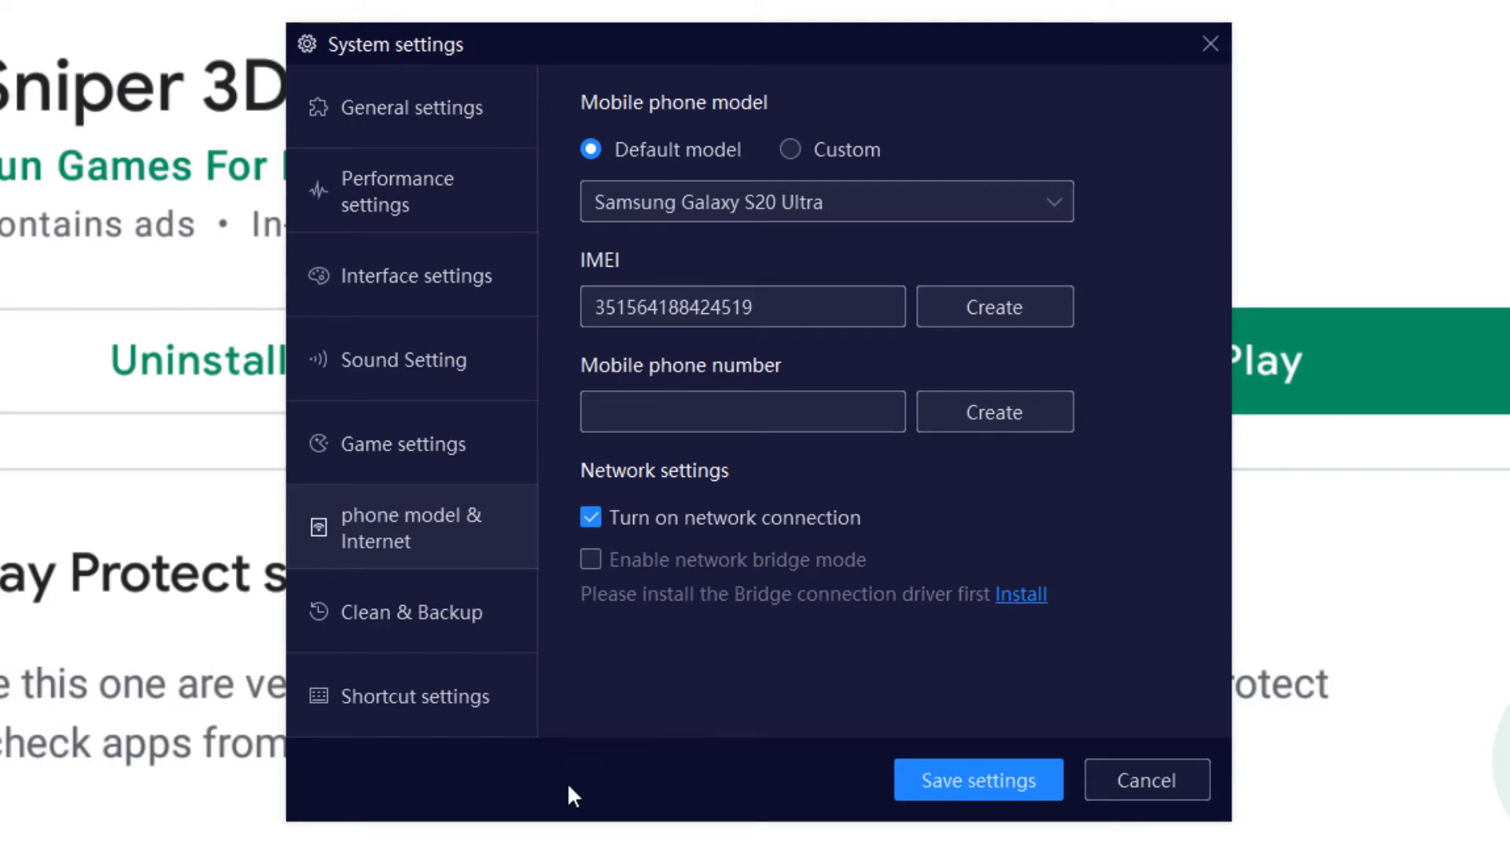
click(918, 183)
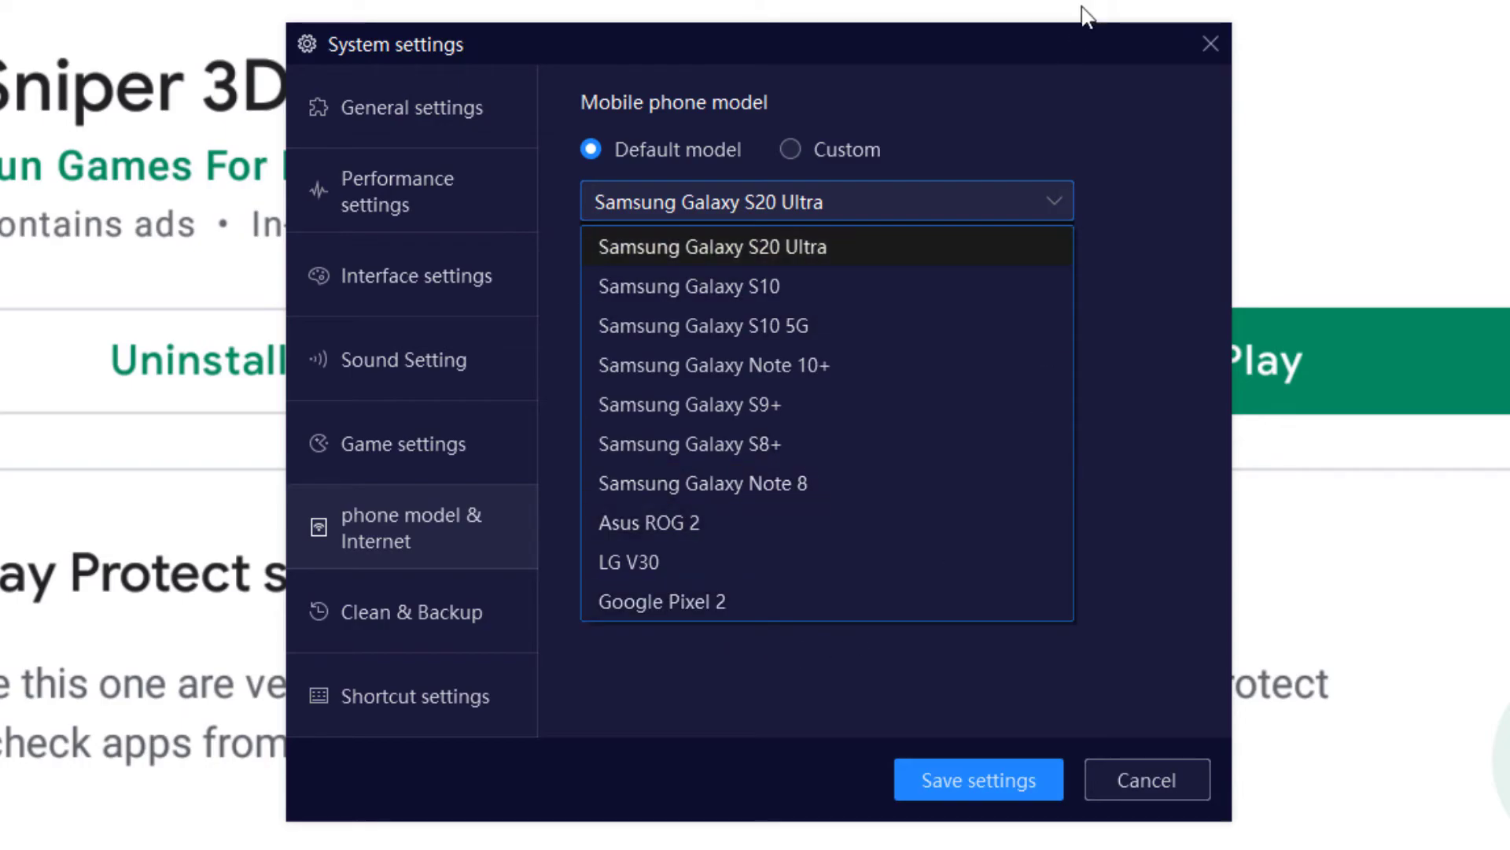
click(1055, 118)
click(1133, 787)
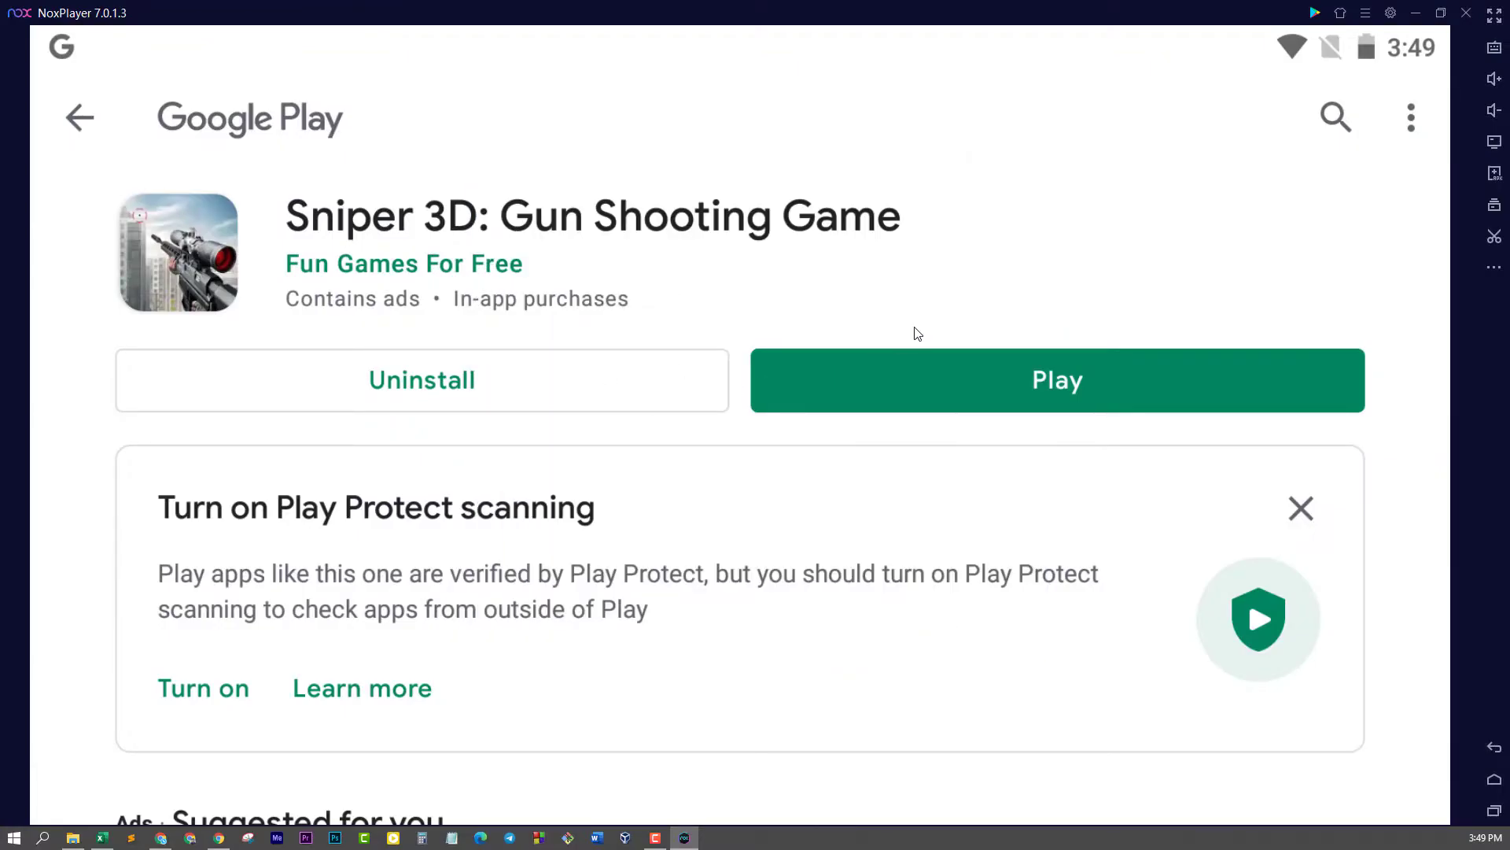
- Launch Sniper 3D from its Google Play page in full screen and start the first mission
click(960, 385)
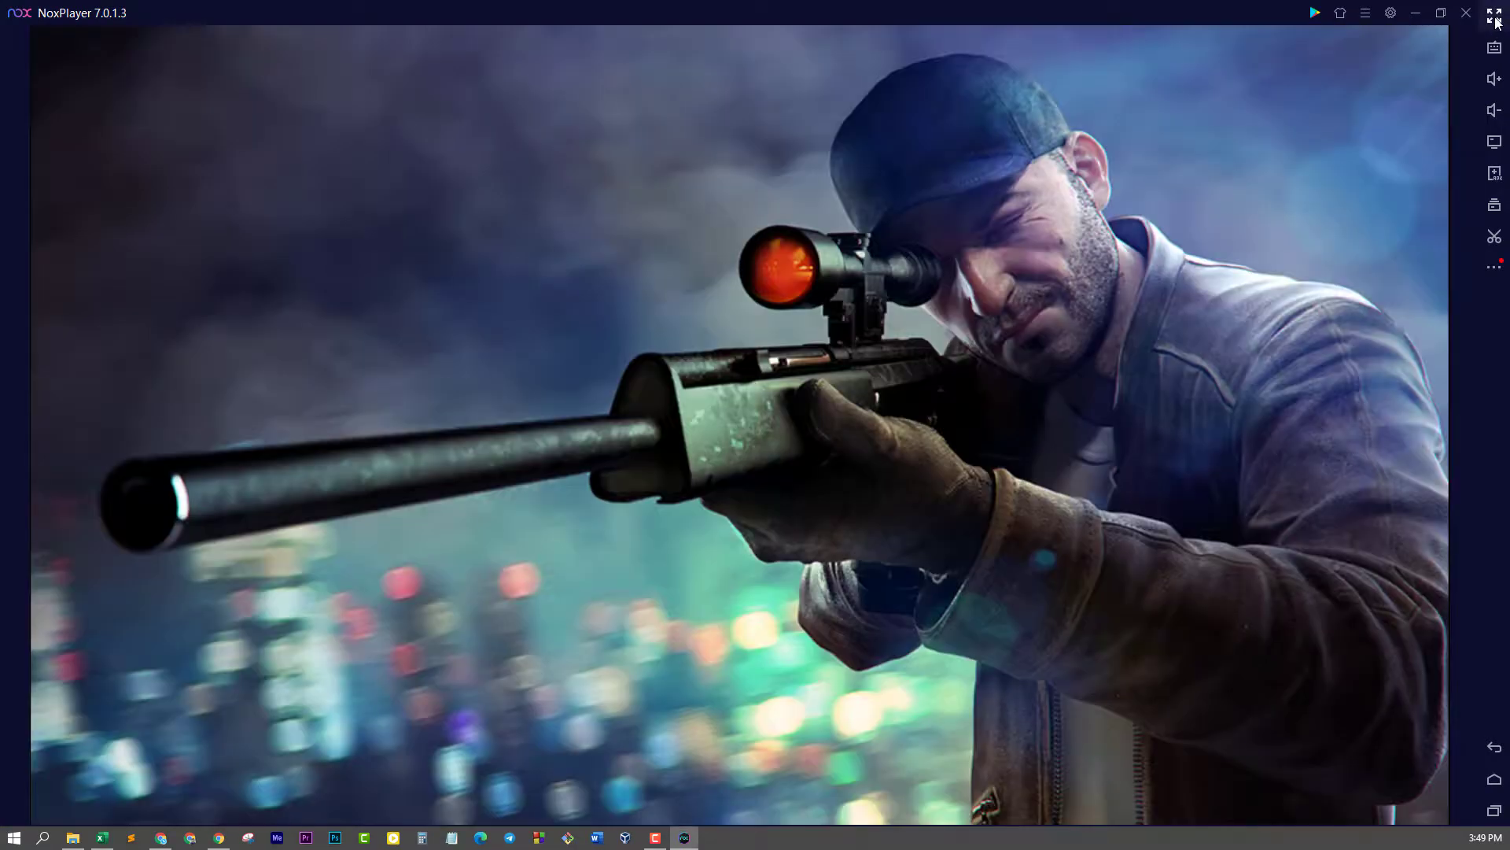
click(1494, 17)
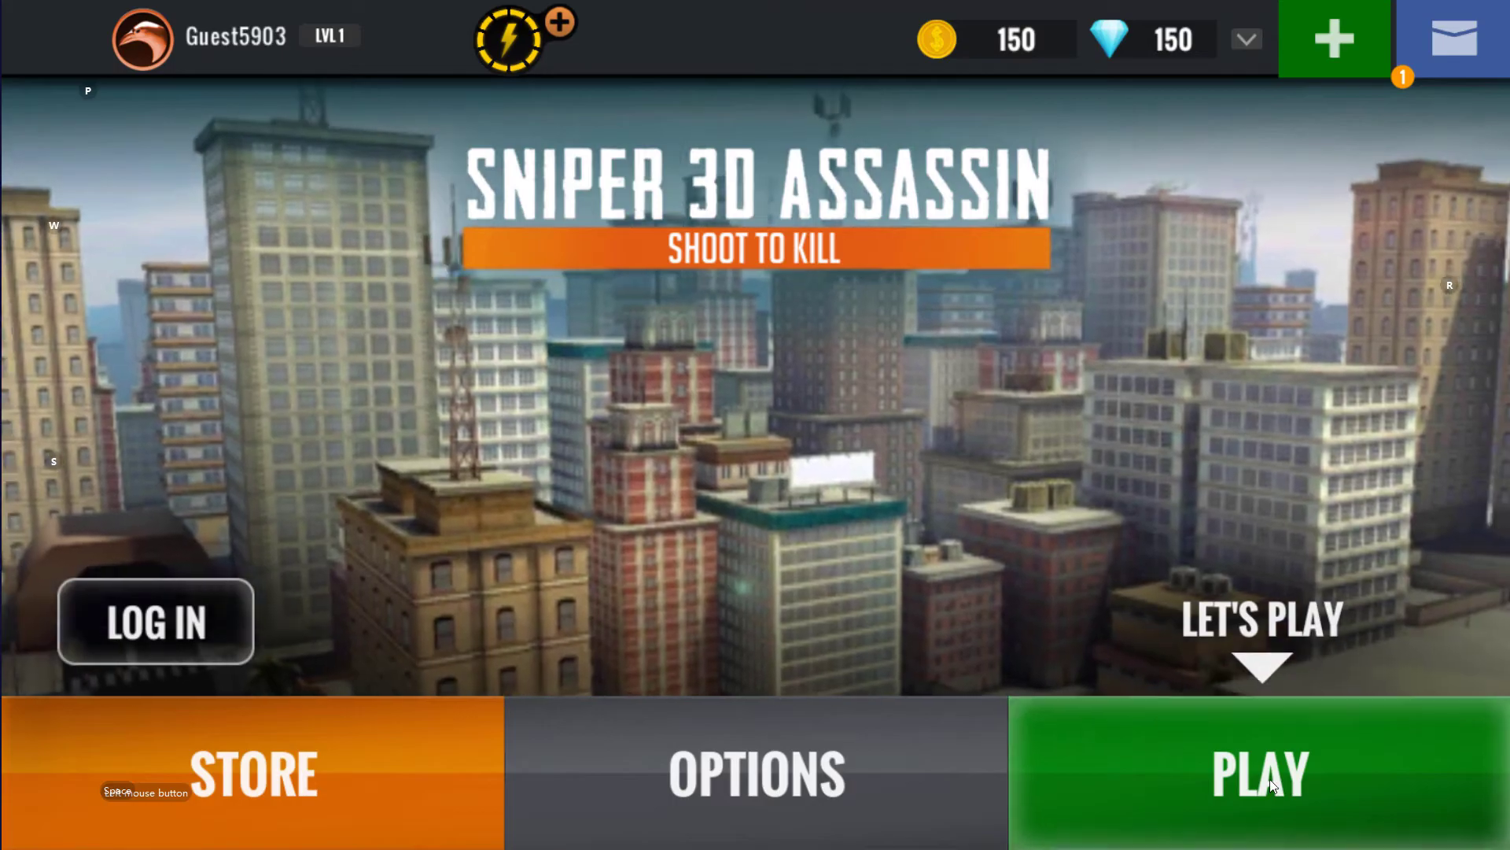
click(1272, 781)
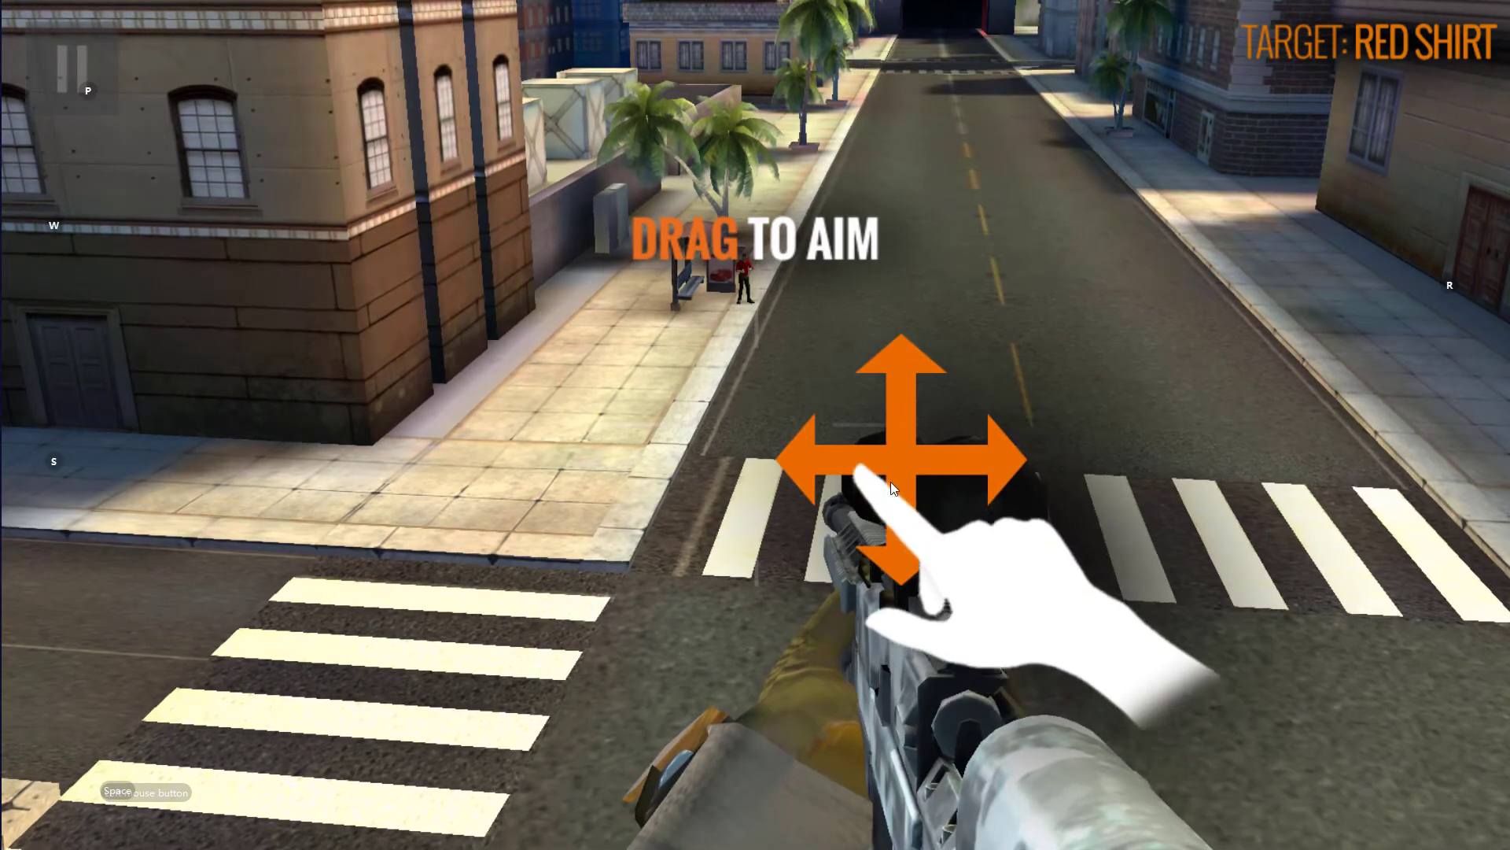
- Aim at the red shirt target through the scope, shoot him, and continue to the next mission
click(864, 475)
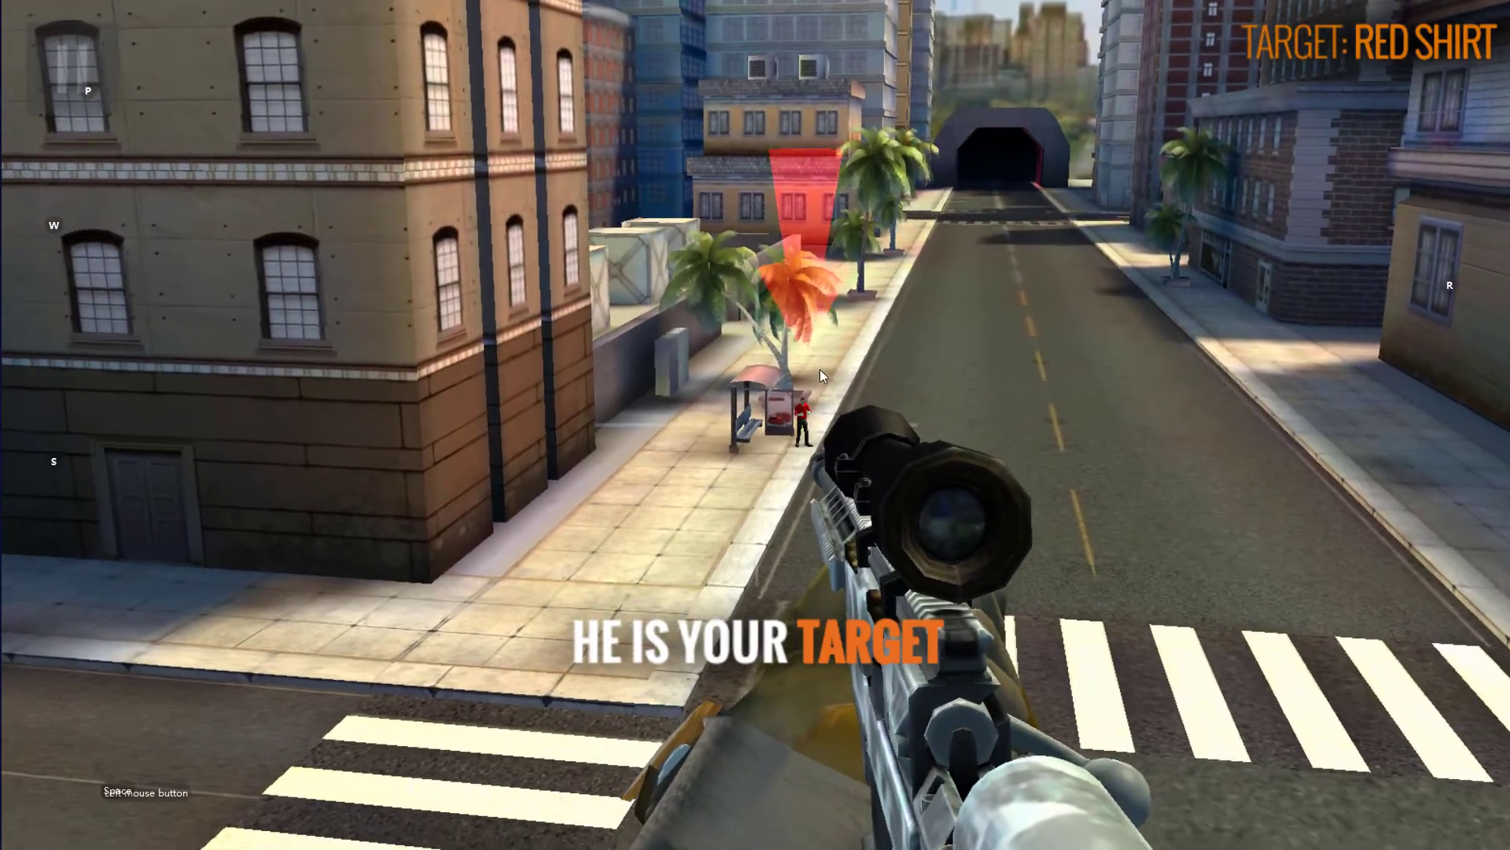
key(w)
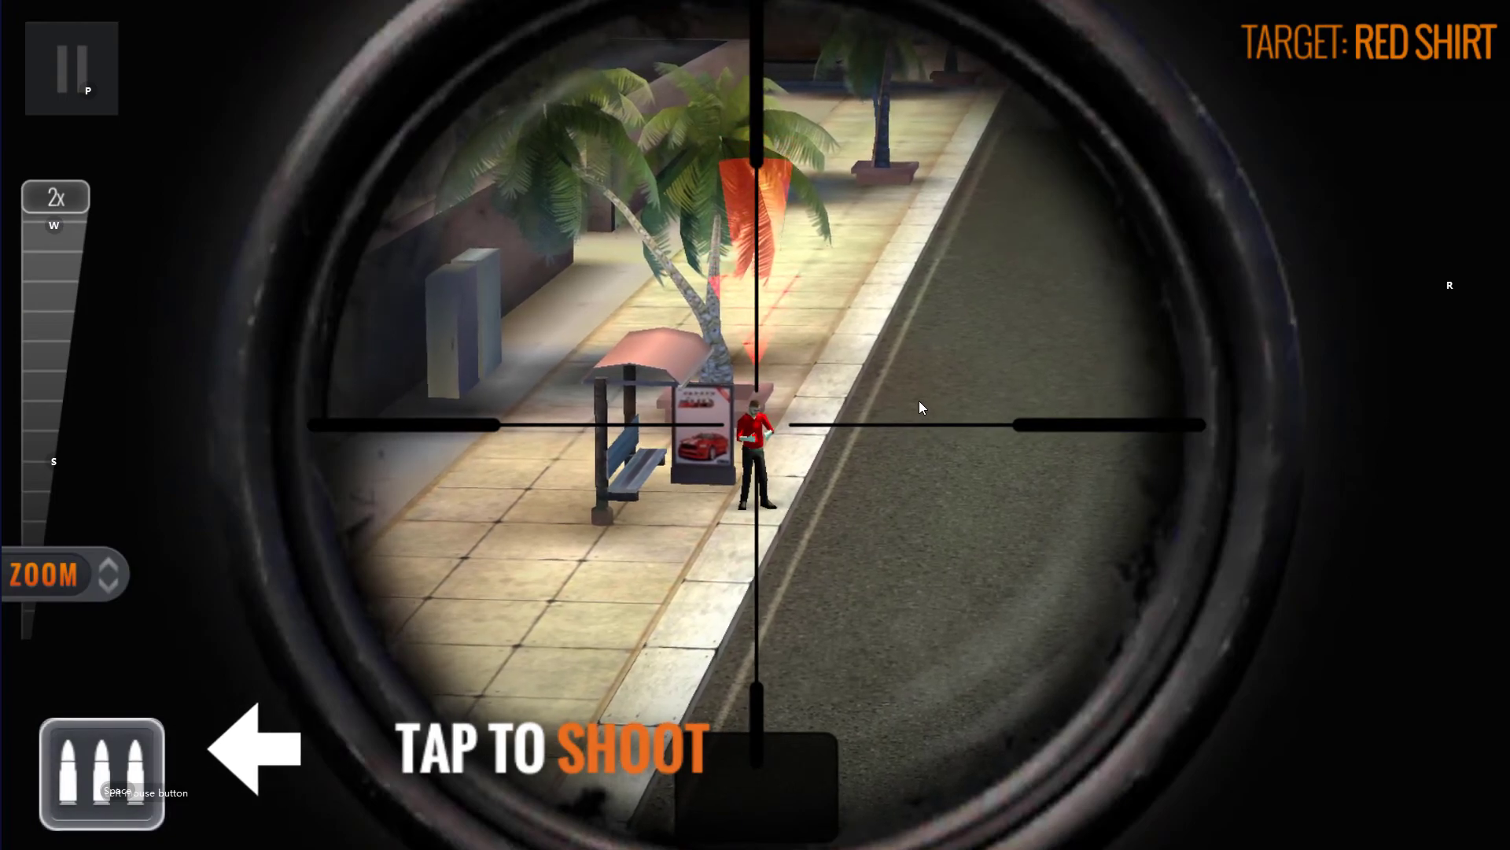
key(space)
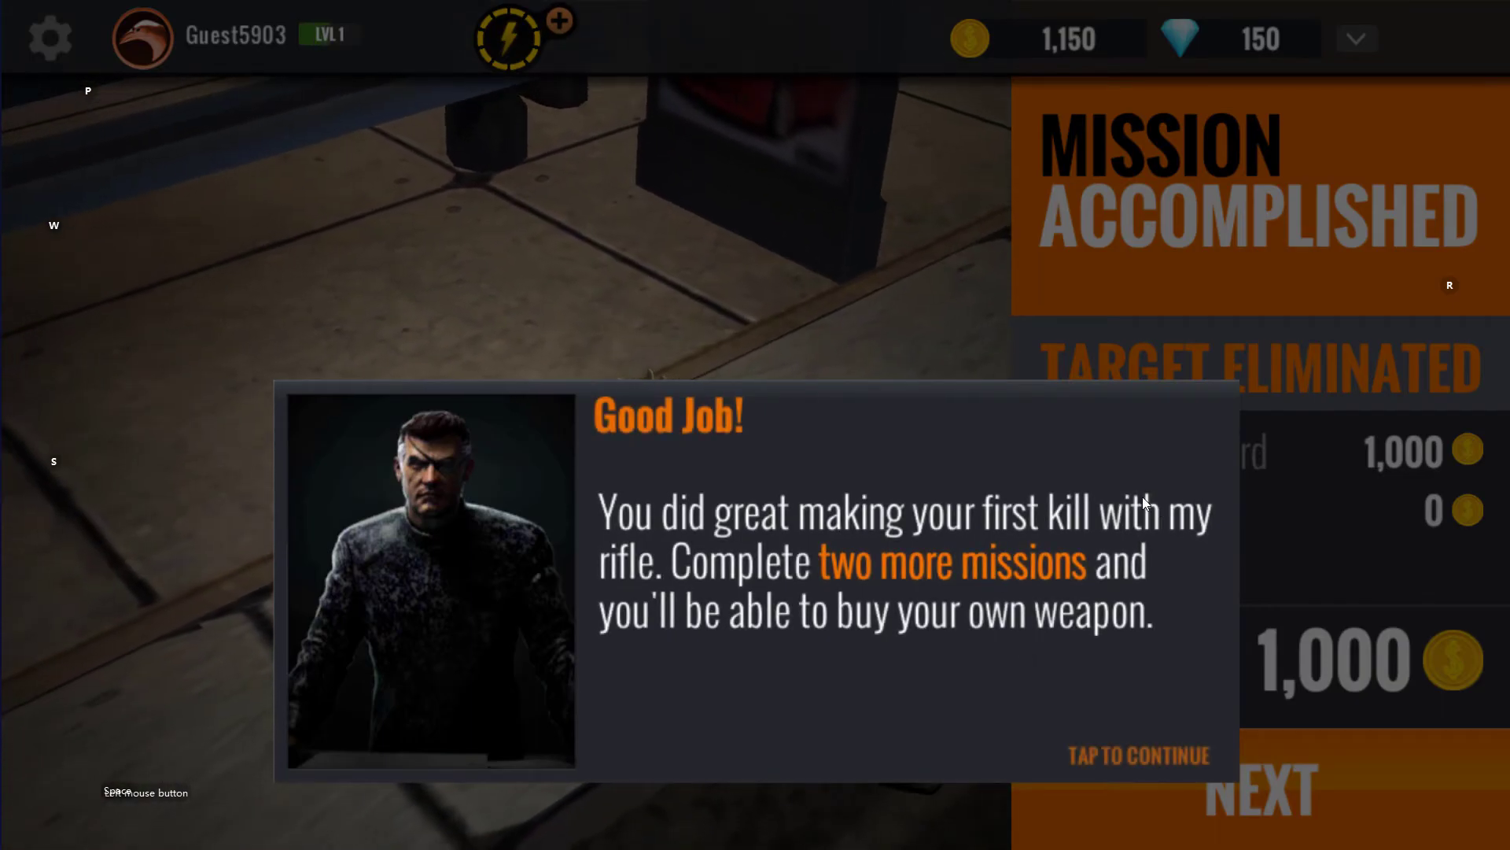
click(1164, 751)
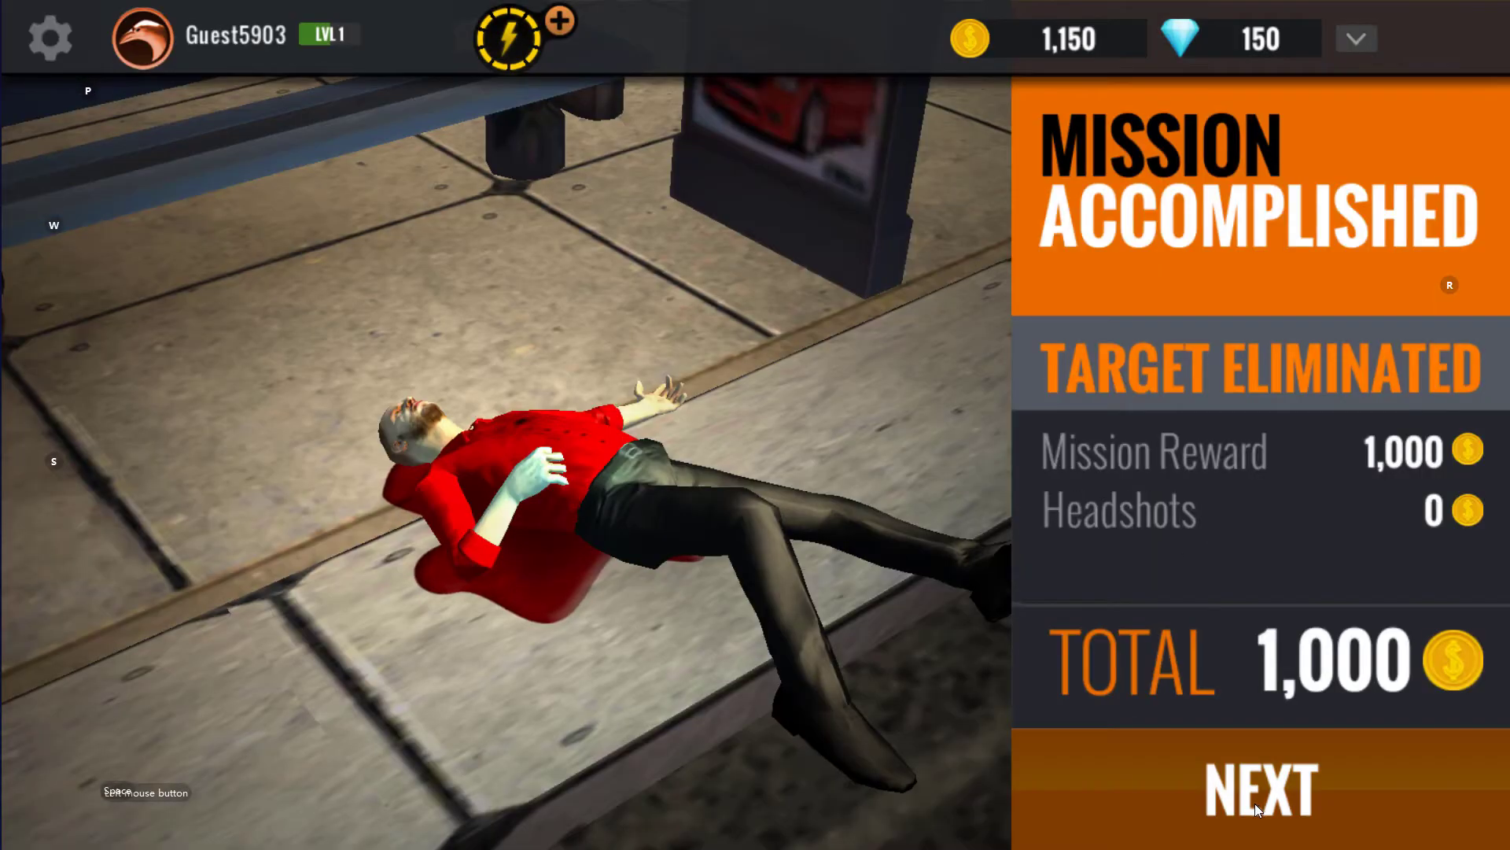
click(1253, 801)
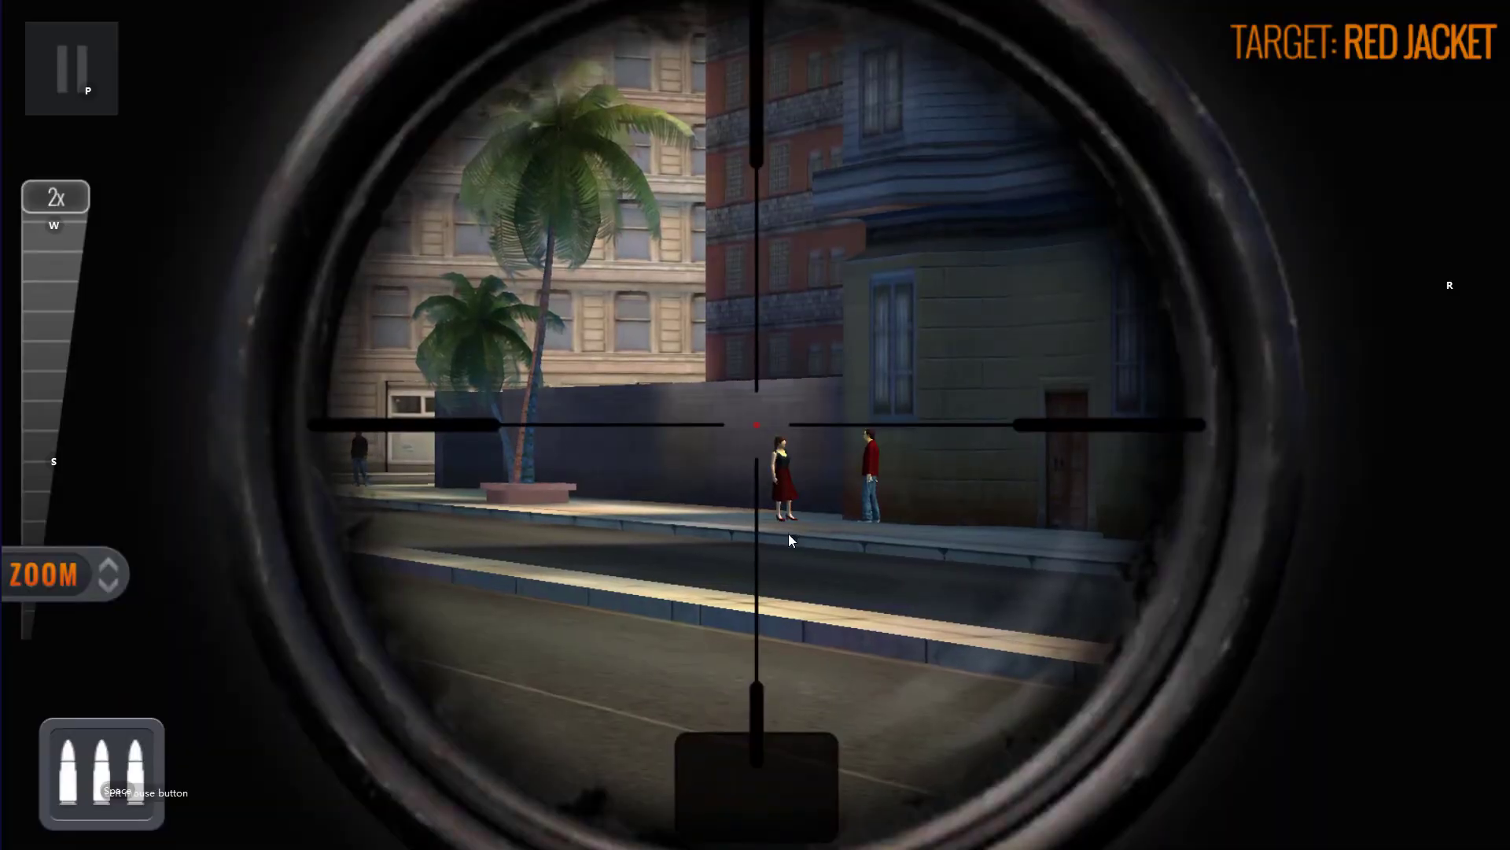
- Shoot the red jacket target and the running man in the following two missions, and continue to the weapon store
drag(790, 541, 884, 546)
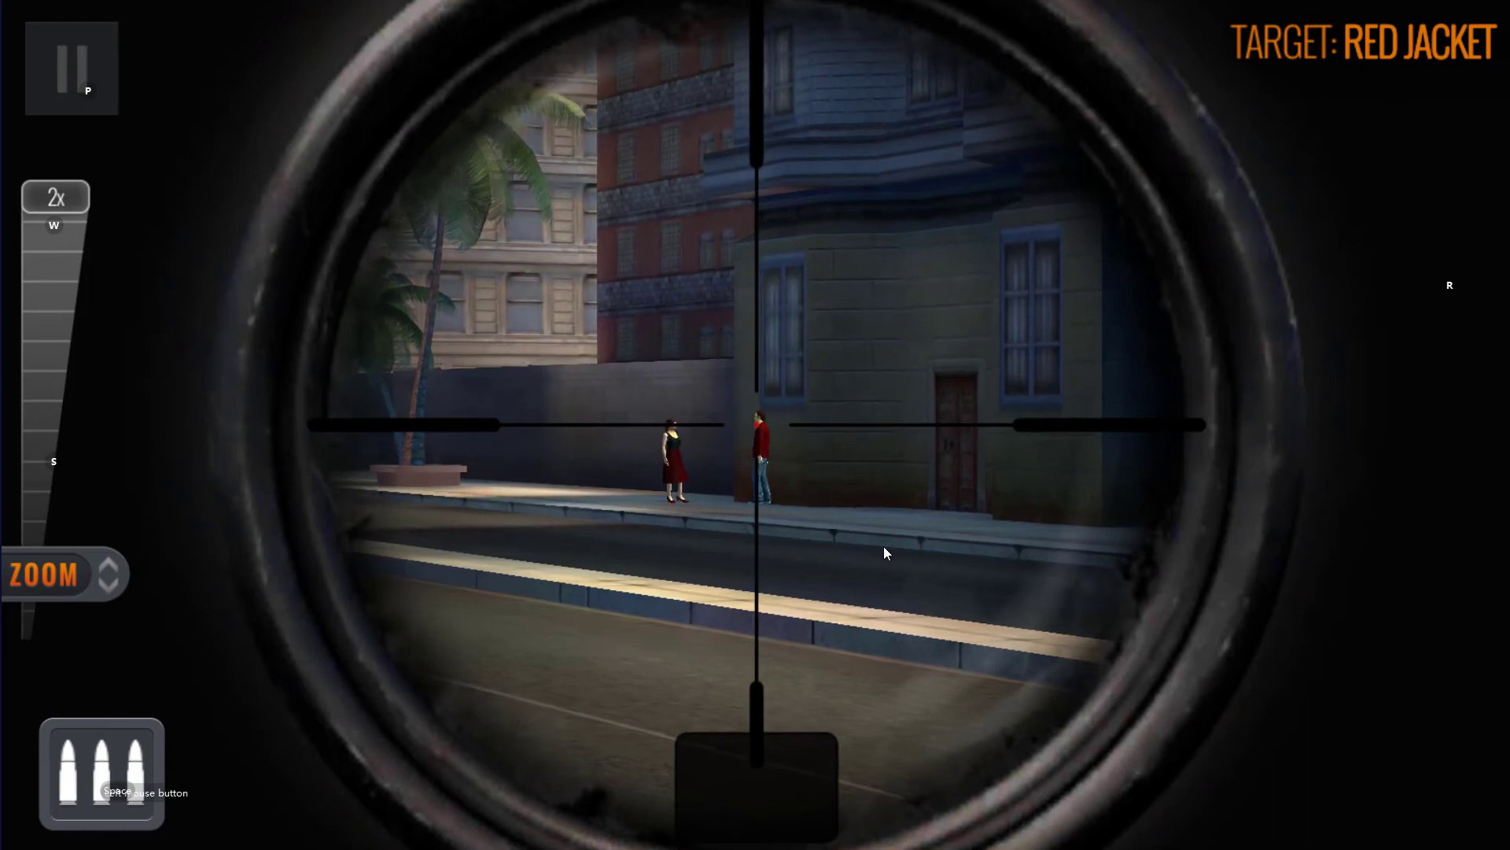
drag(885, 541, 861, 521)
key(space)
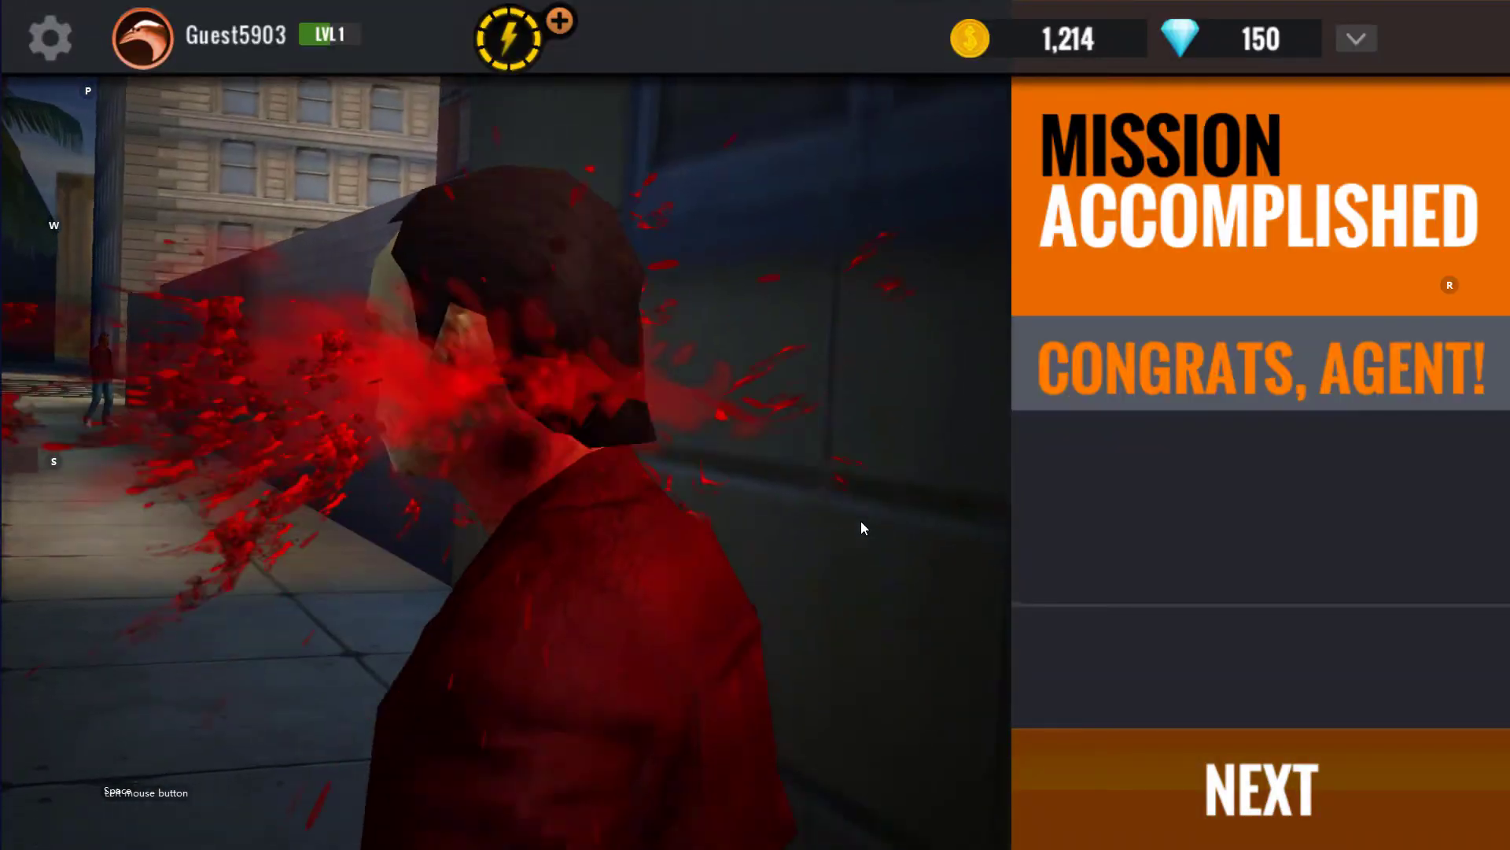
click(1111, 807)
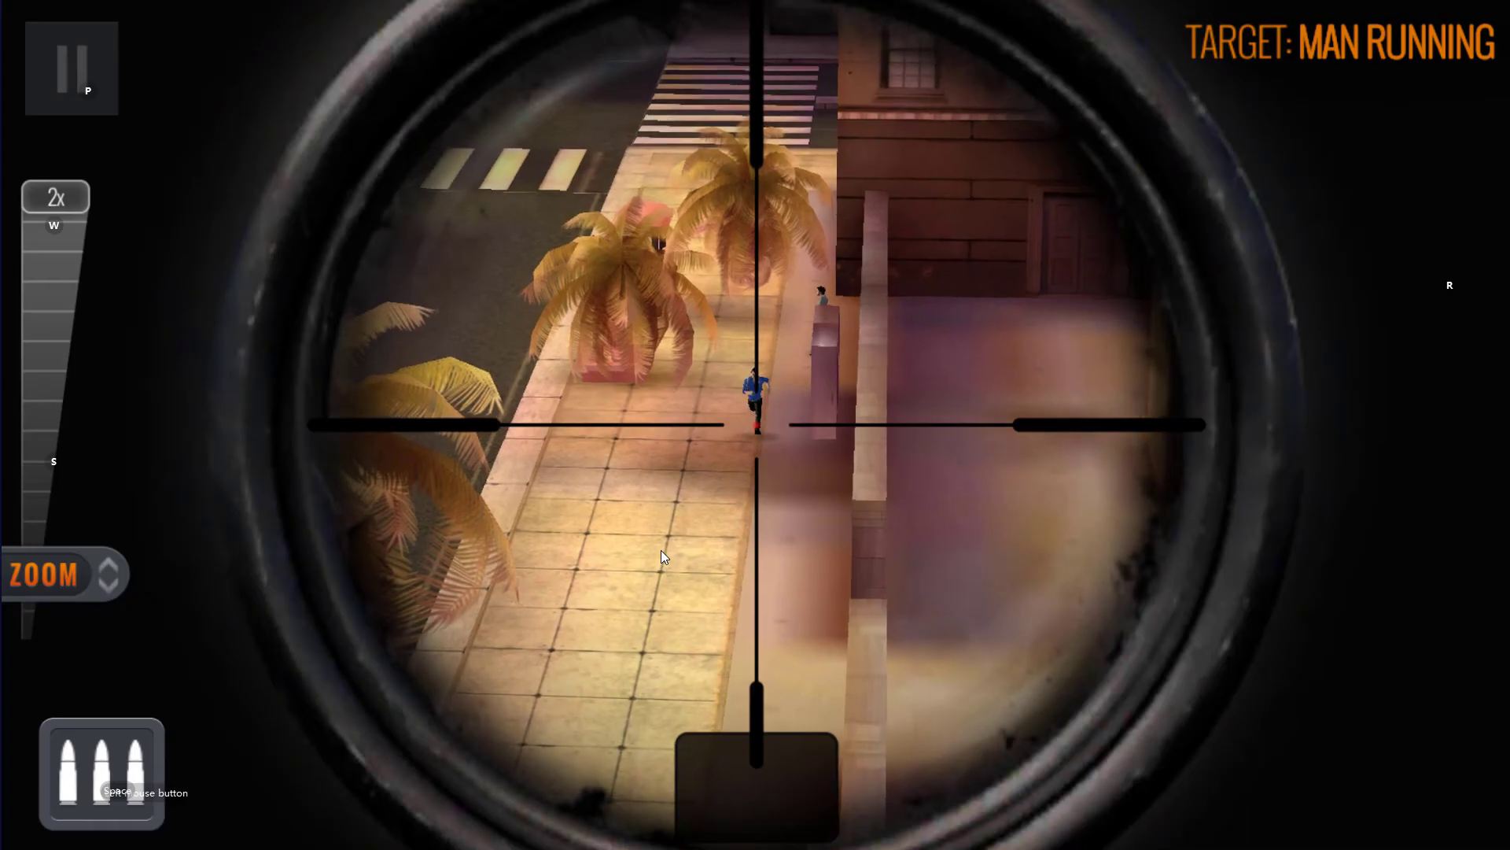
click(655, 554)
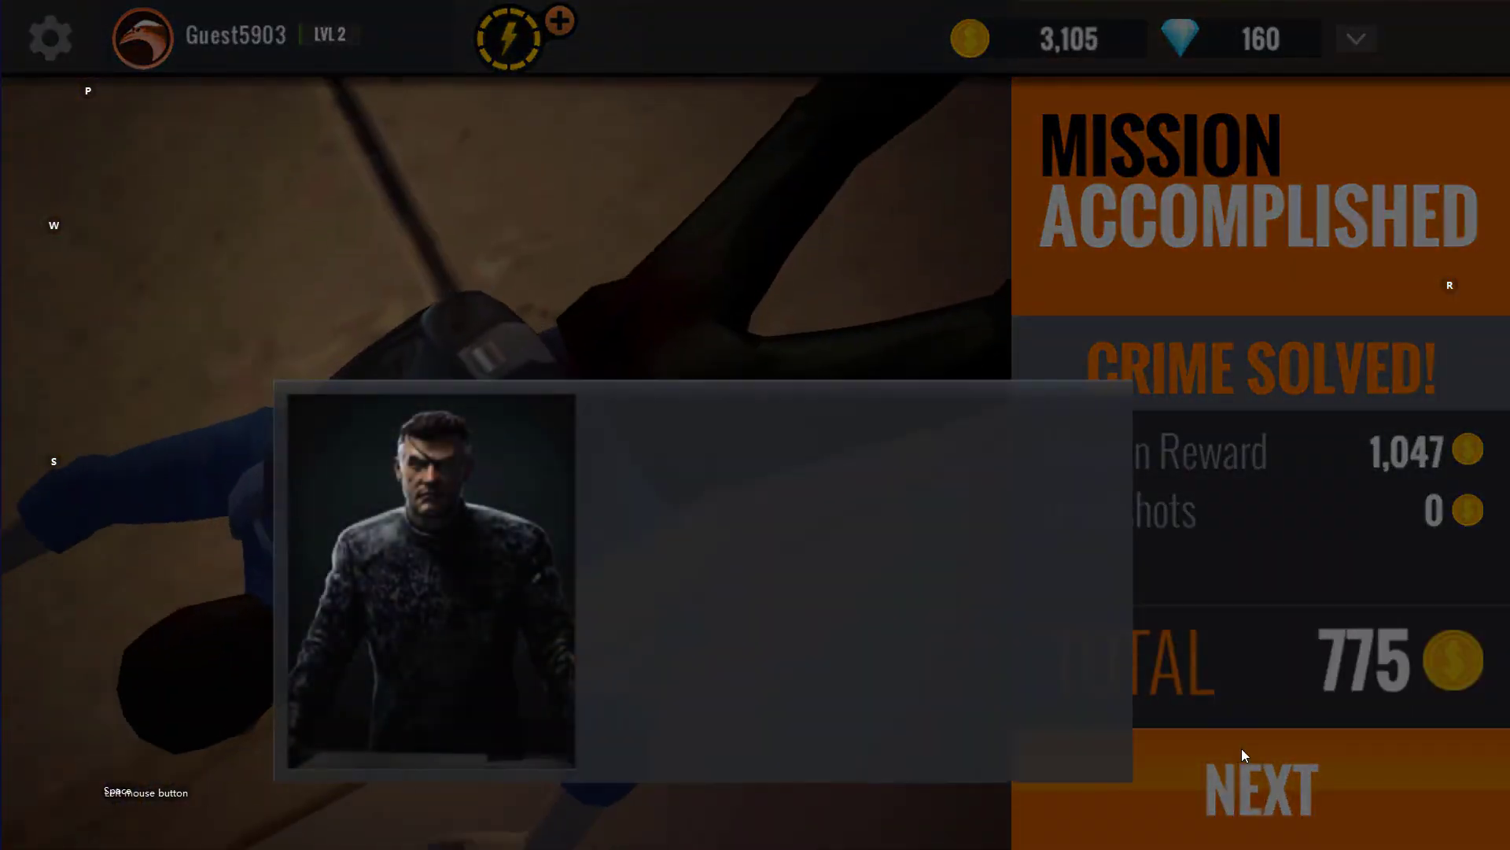
click(1279, 786)
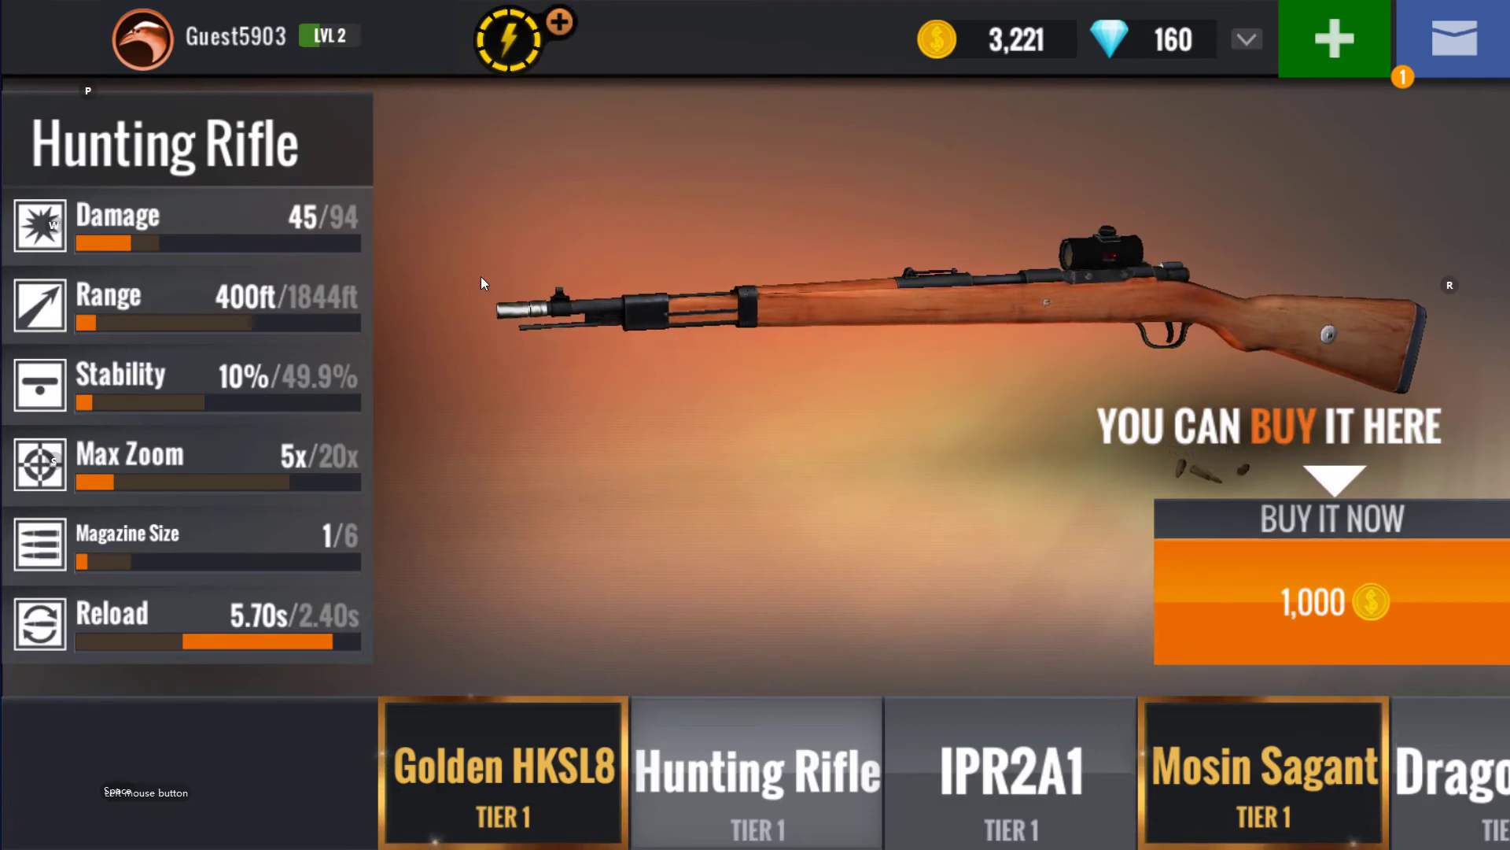
- View the Golden HKSL8 and Mosin Sagant rifles in the weapon store
click(503, 769)
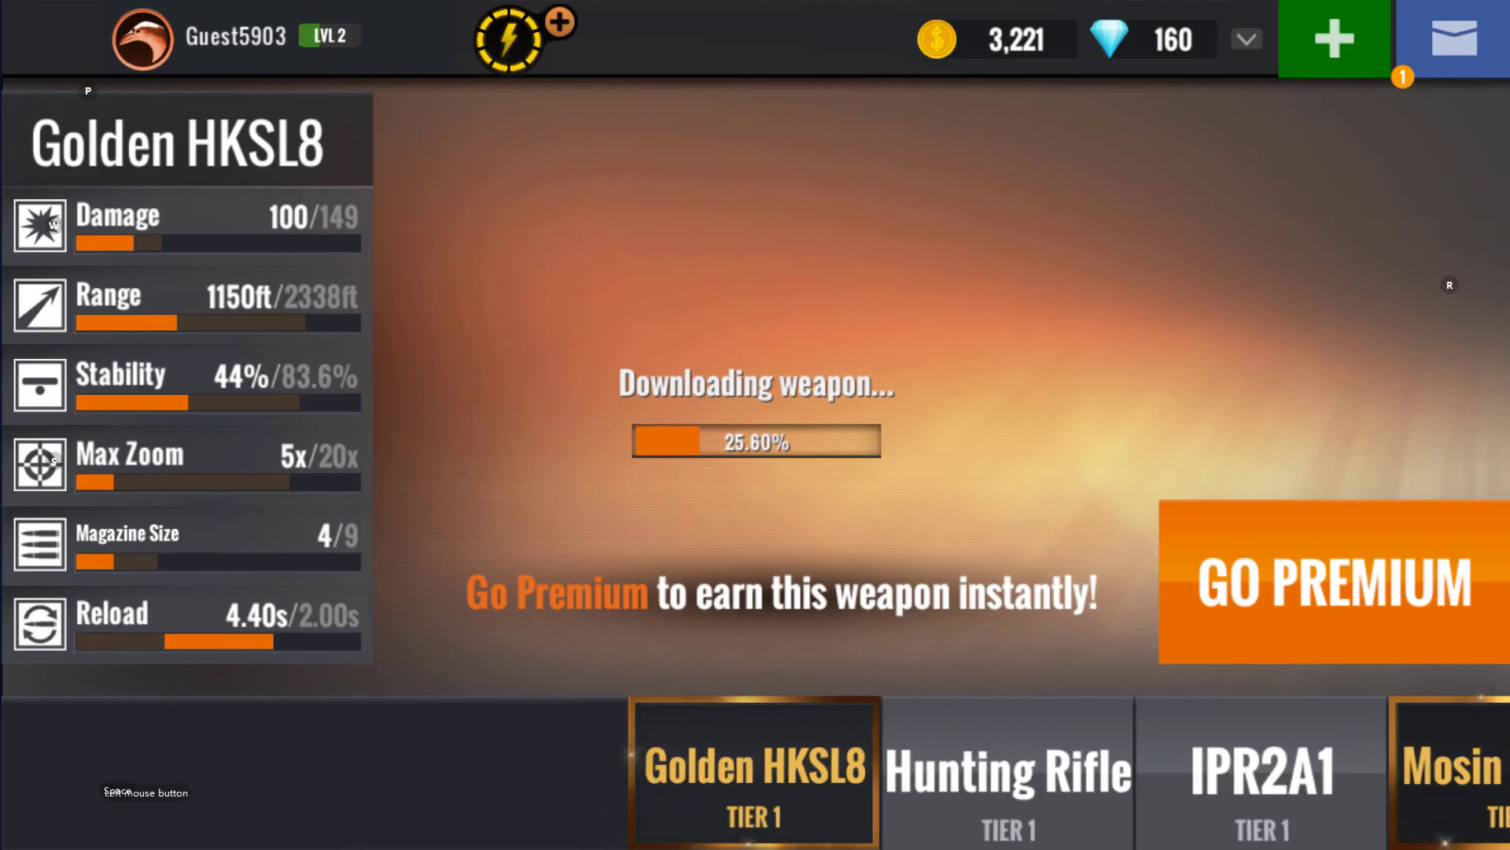
click(1230, 770)
click(1262, 771)
- View the coin purchase offers without buying any, and return to the emulator's home screen
click(1016, 40)
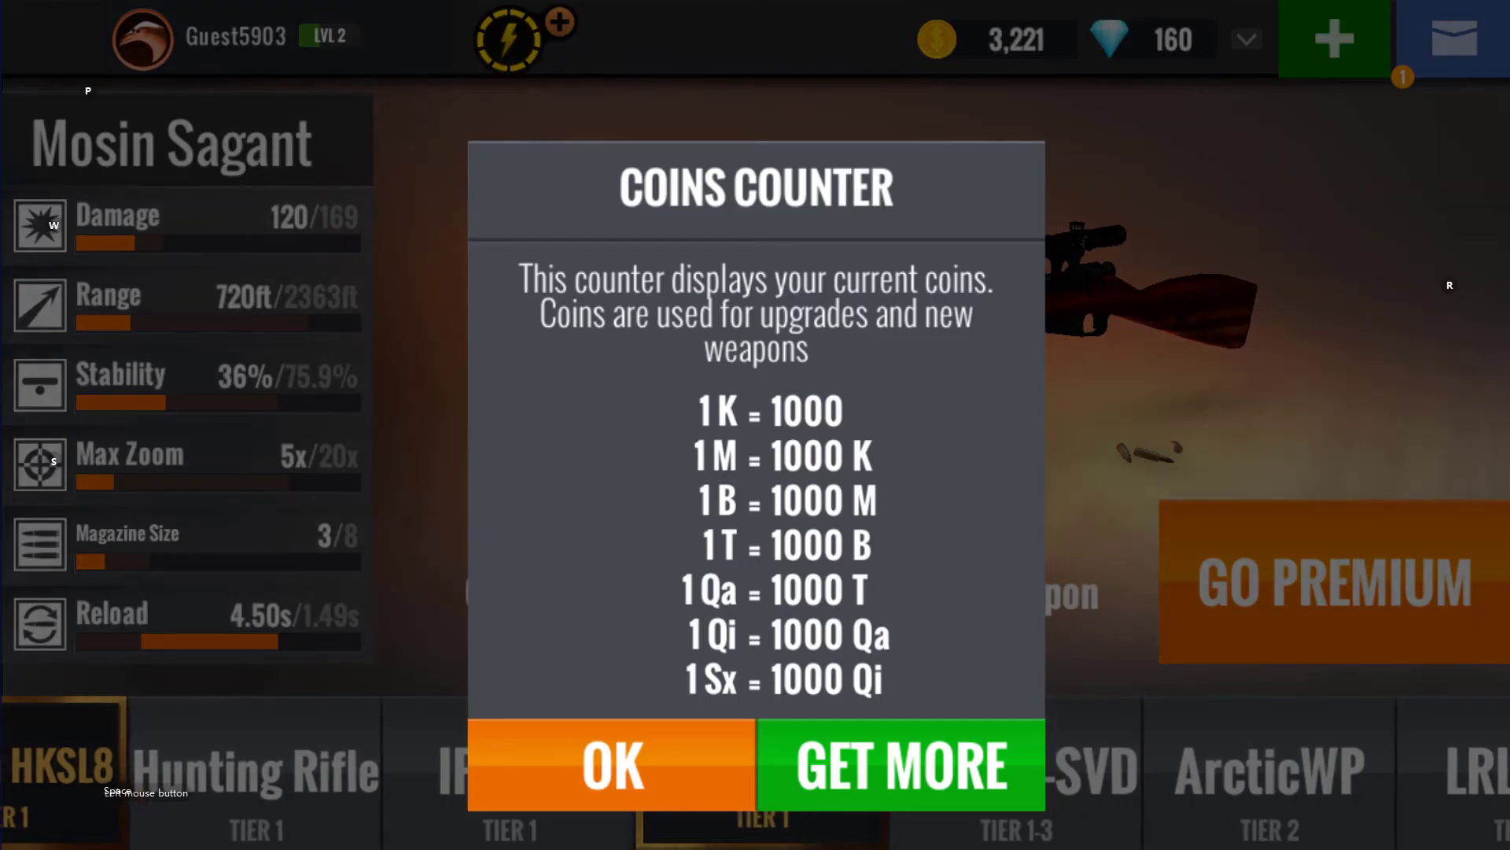
click(913, 763)
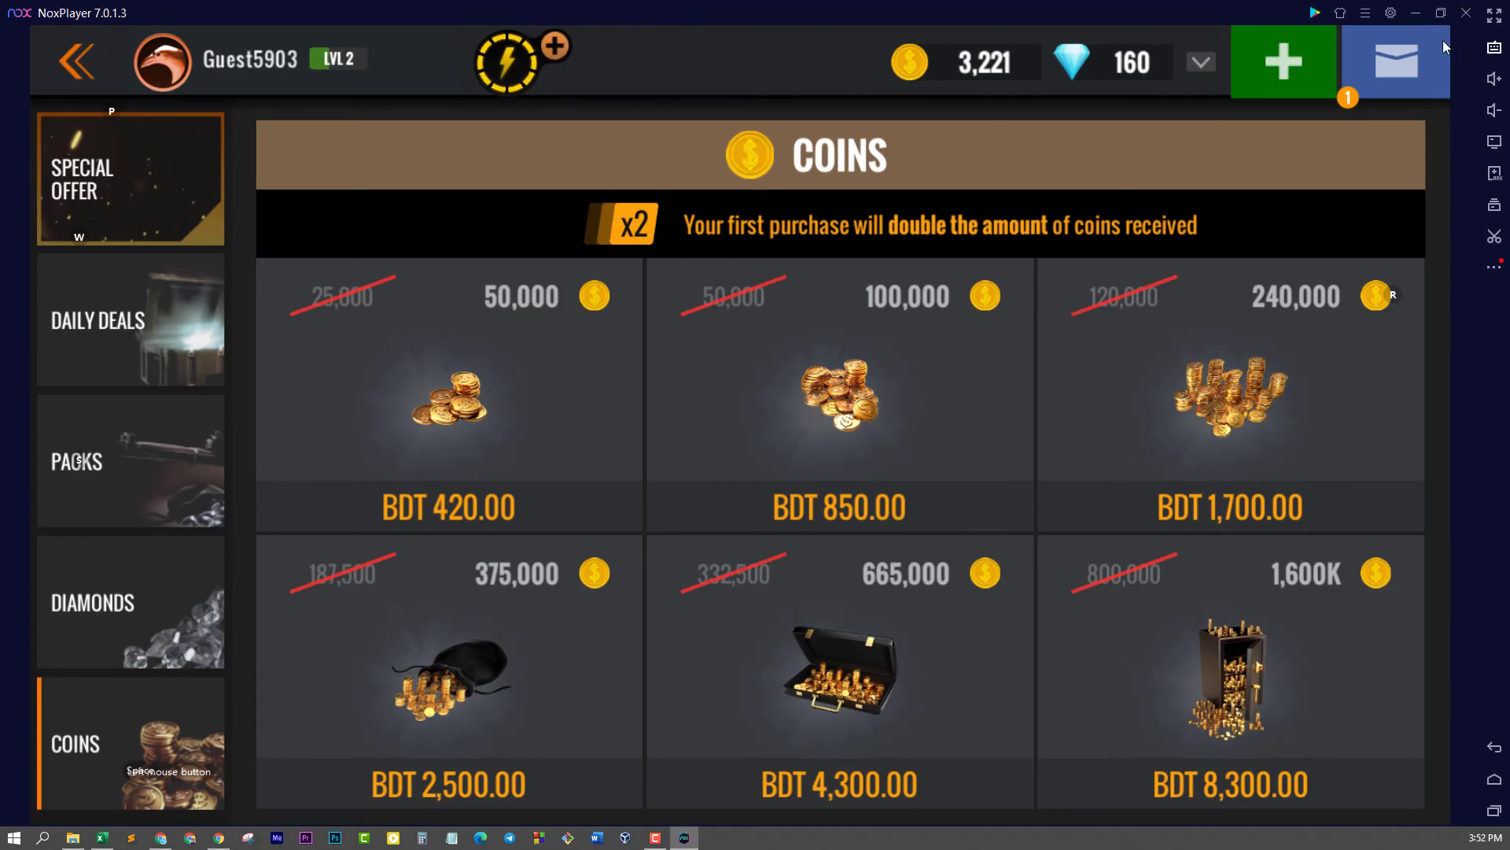
click(66, 70)
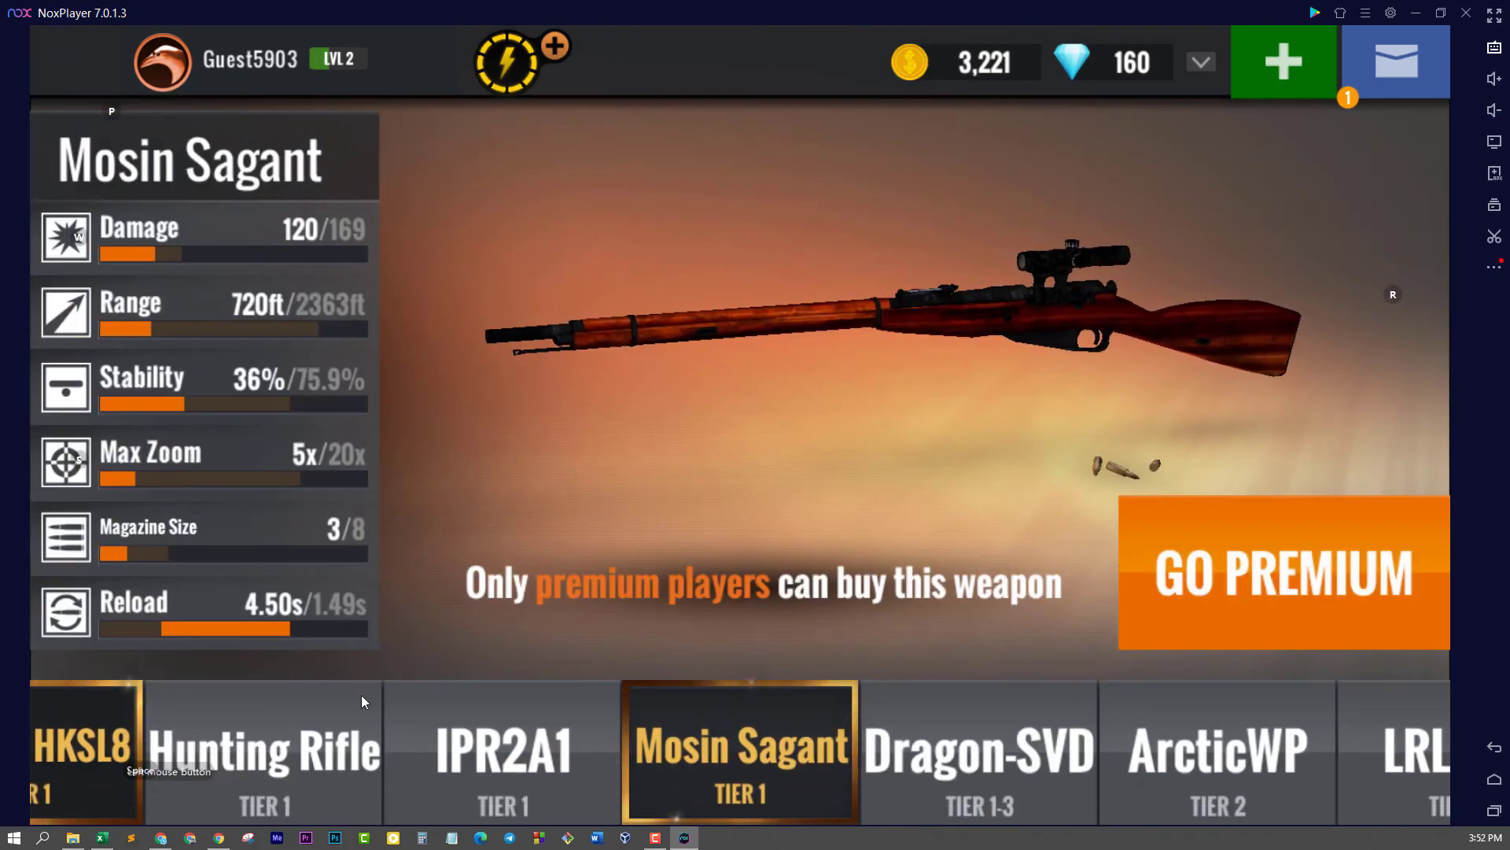
click(1495, 778)
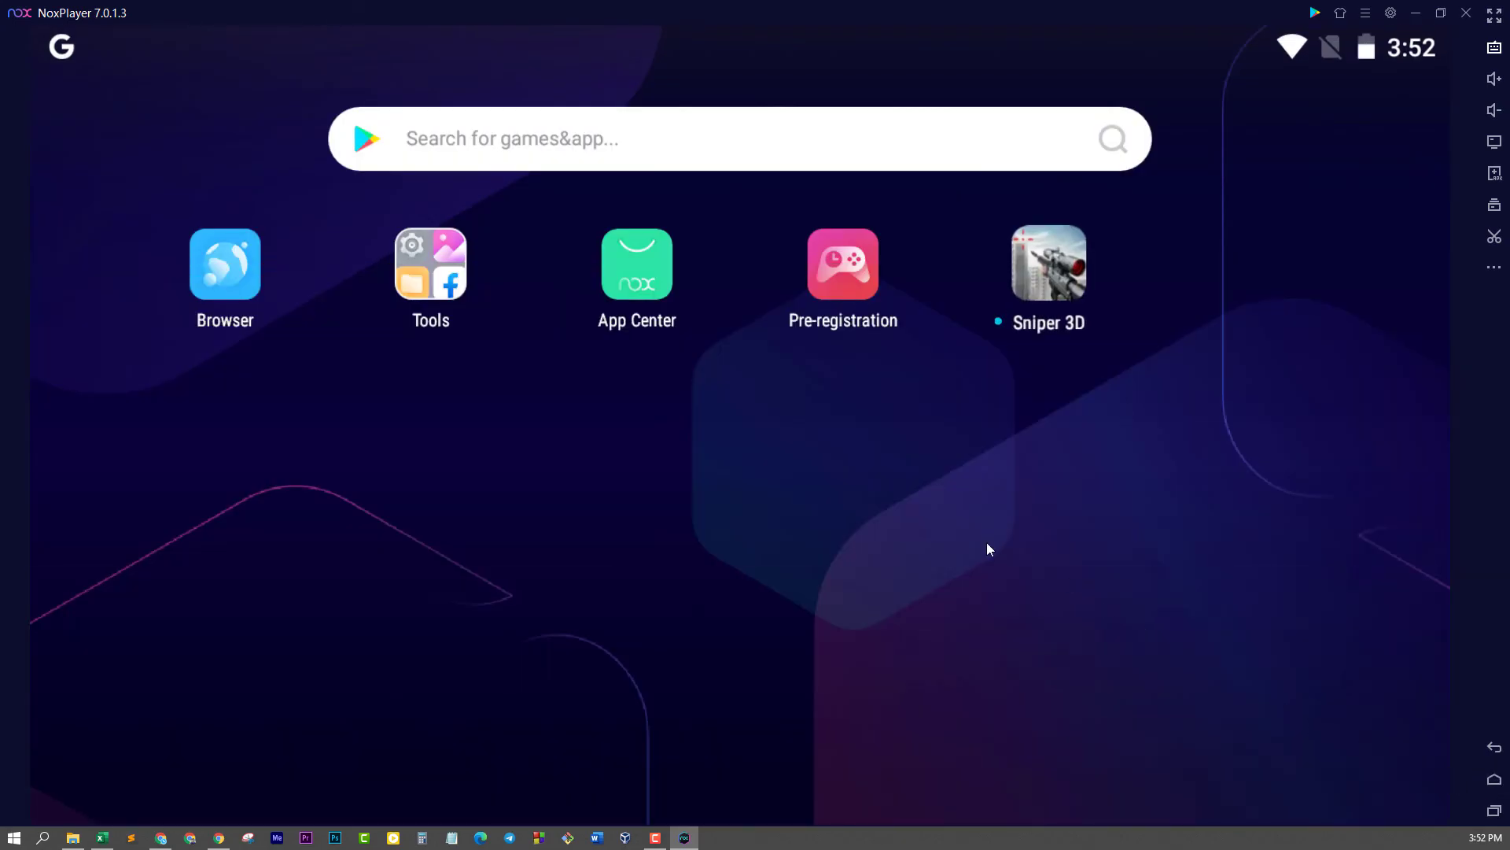